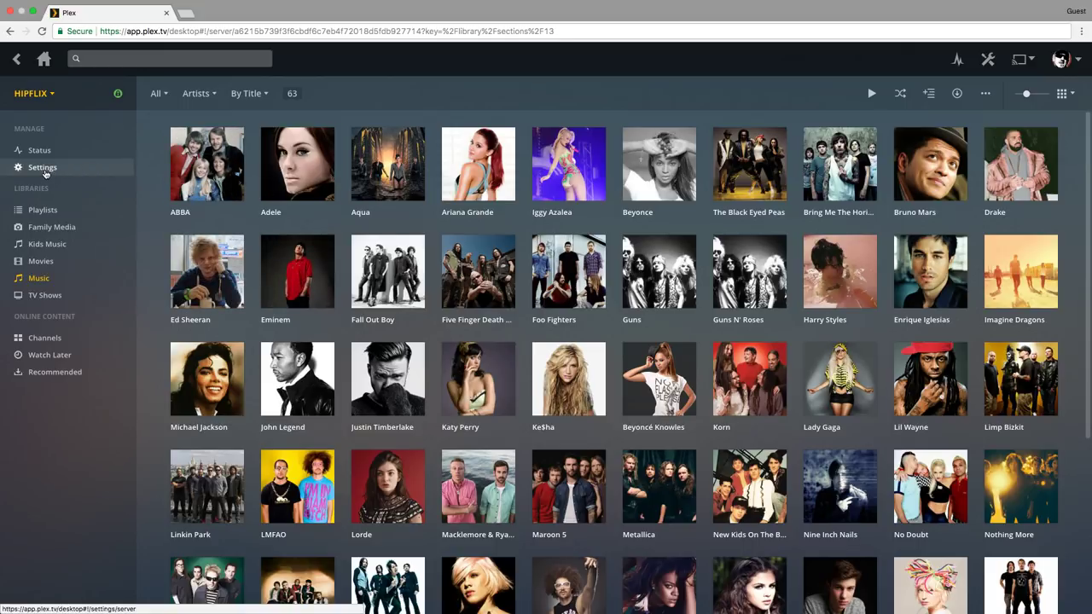
- Start DVR setup from the server's Live TV & DVR settings and accept the Silicondust HDHomeRun CONNECT tuner
click(45, 169)
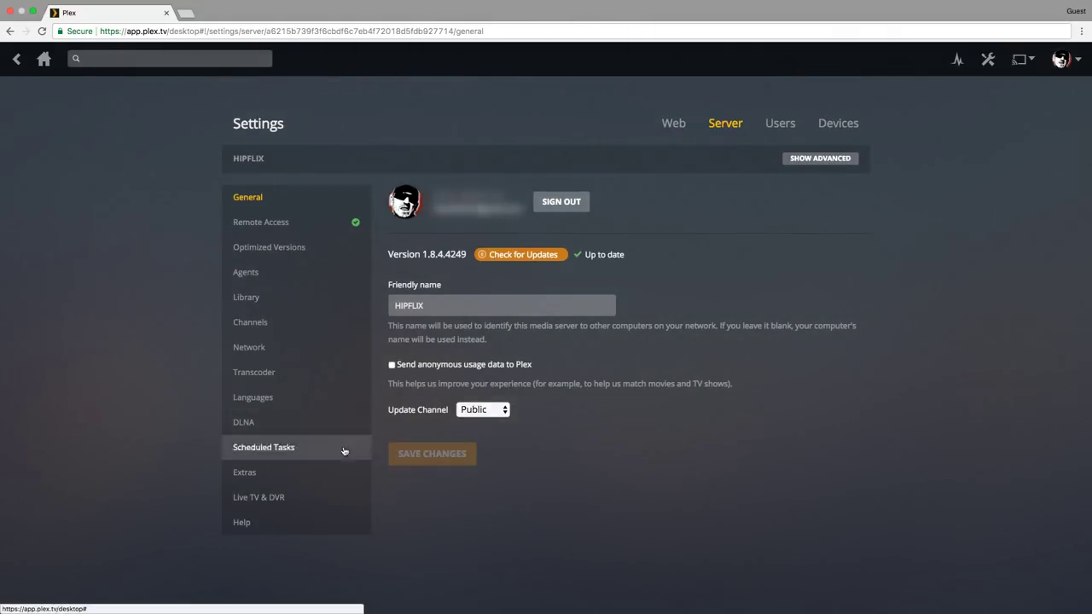
click(259, 503)
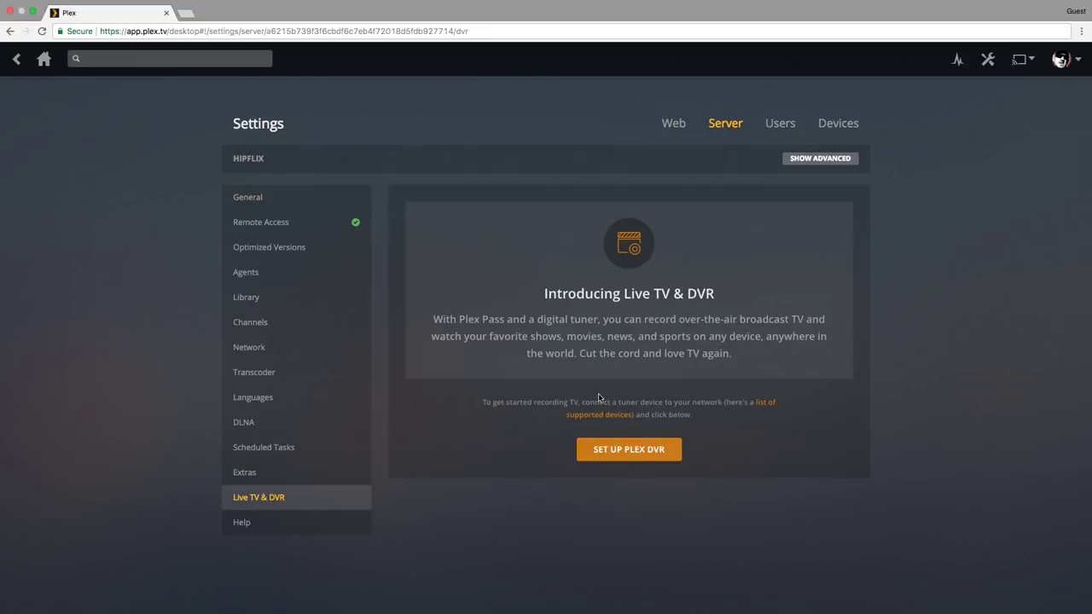
click(645, 450)
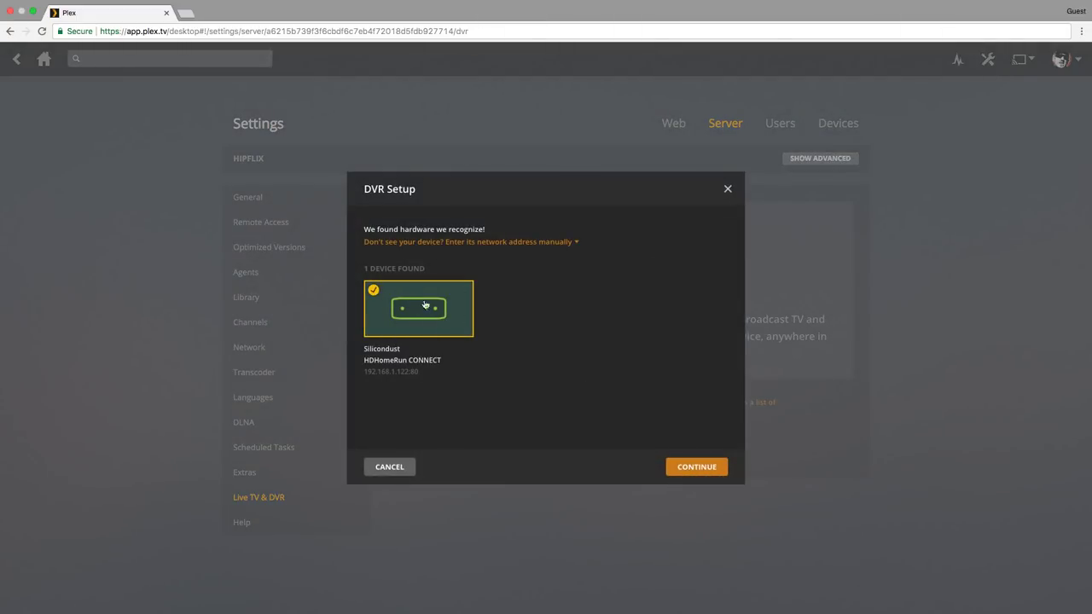
click(692, 472)
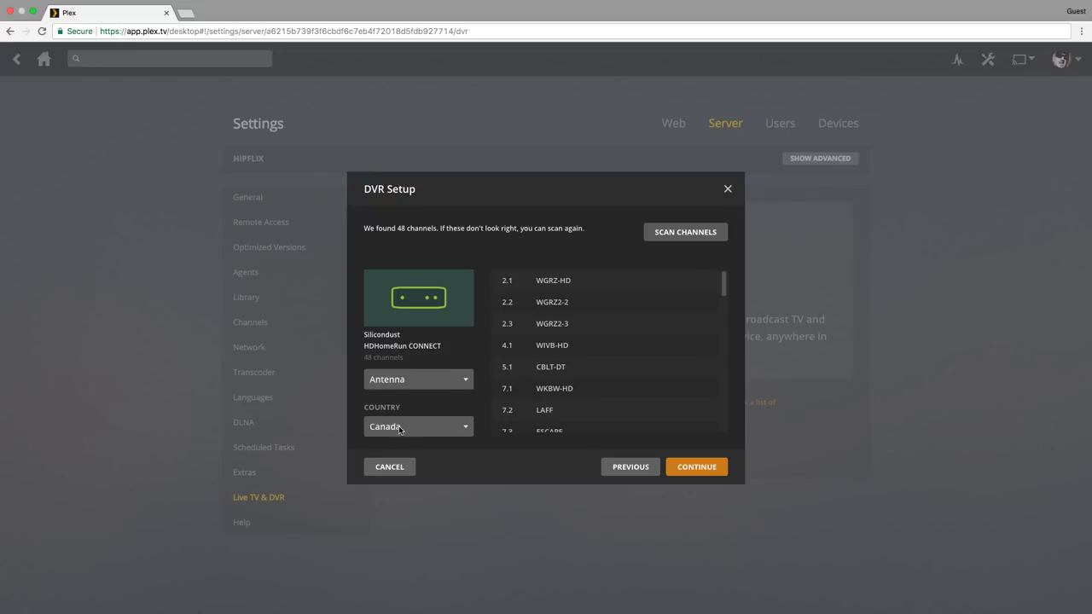
- Review the tuner's channel list, rescan for antenna channels in Canada, and accept the rescanned list
scroll(600, 362, down, 6)
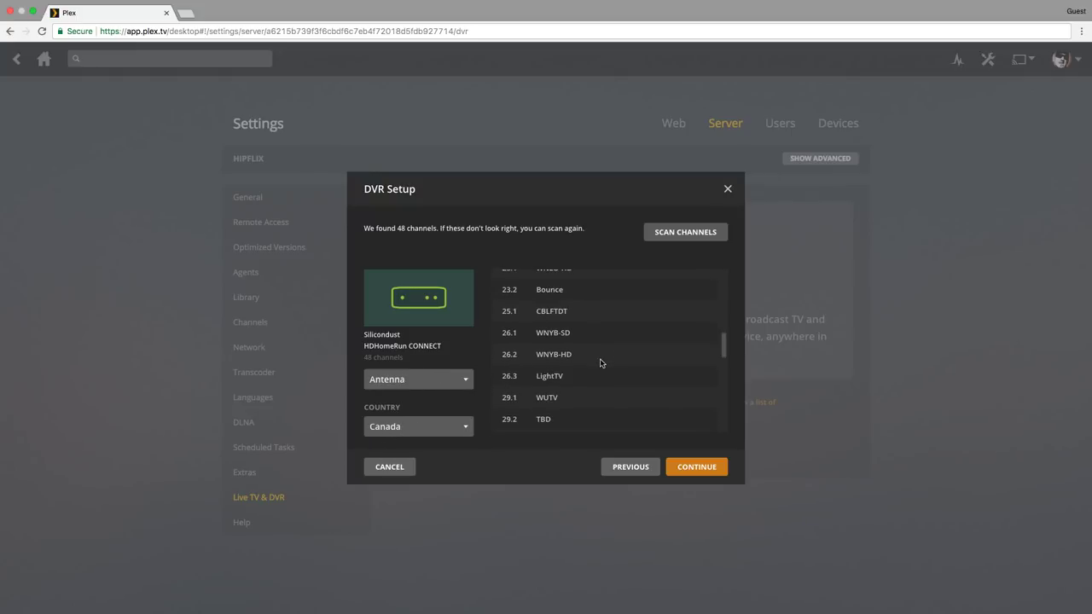
scroll(600, 362, down, 6)
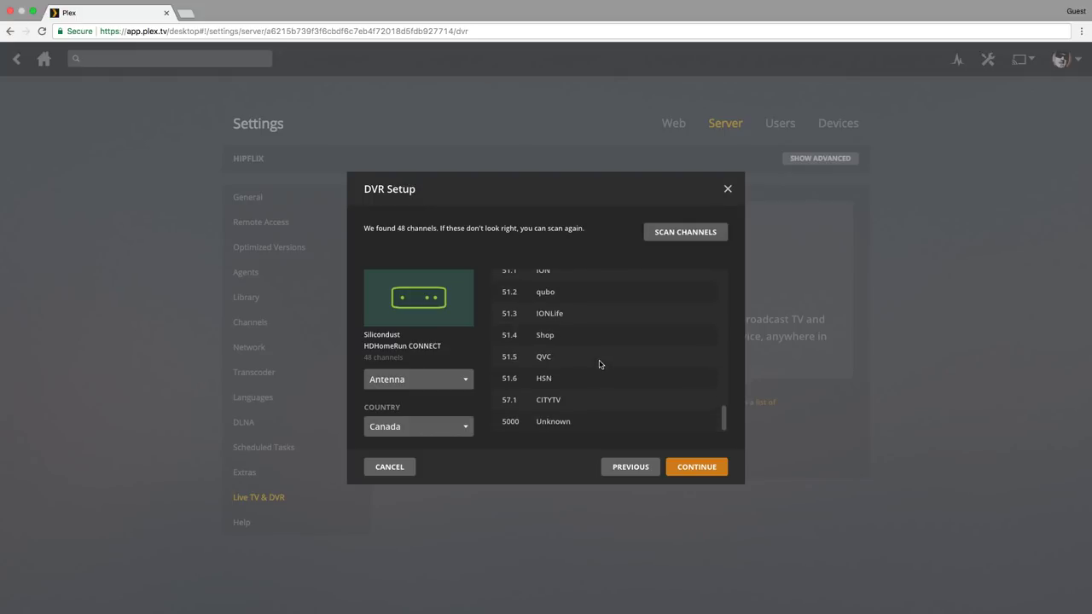
scroll(600, 364, up, 12)
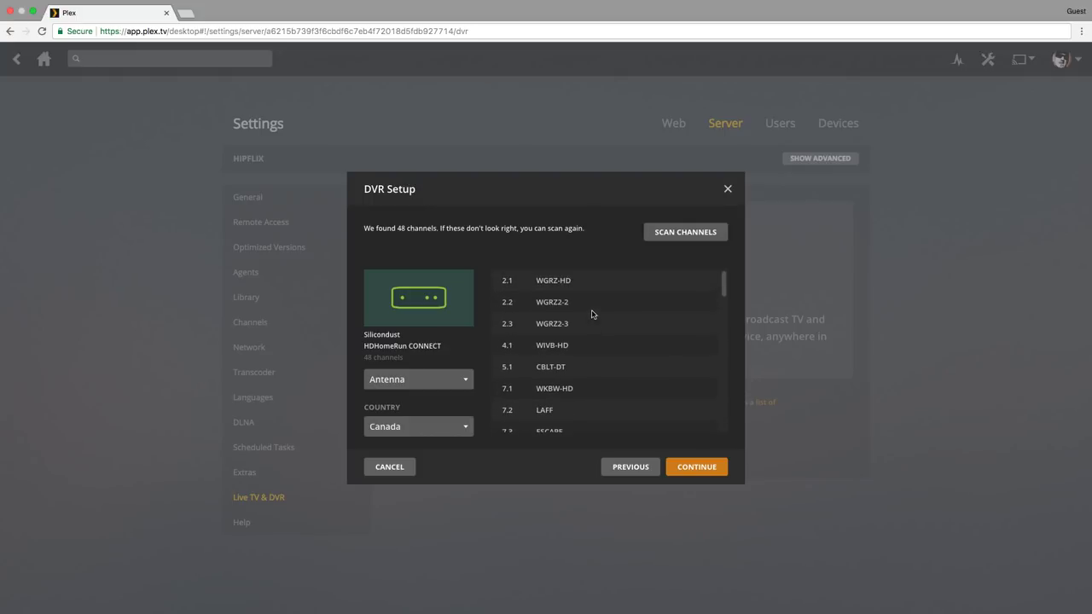
click(679, 232)
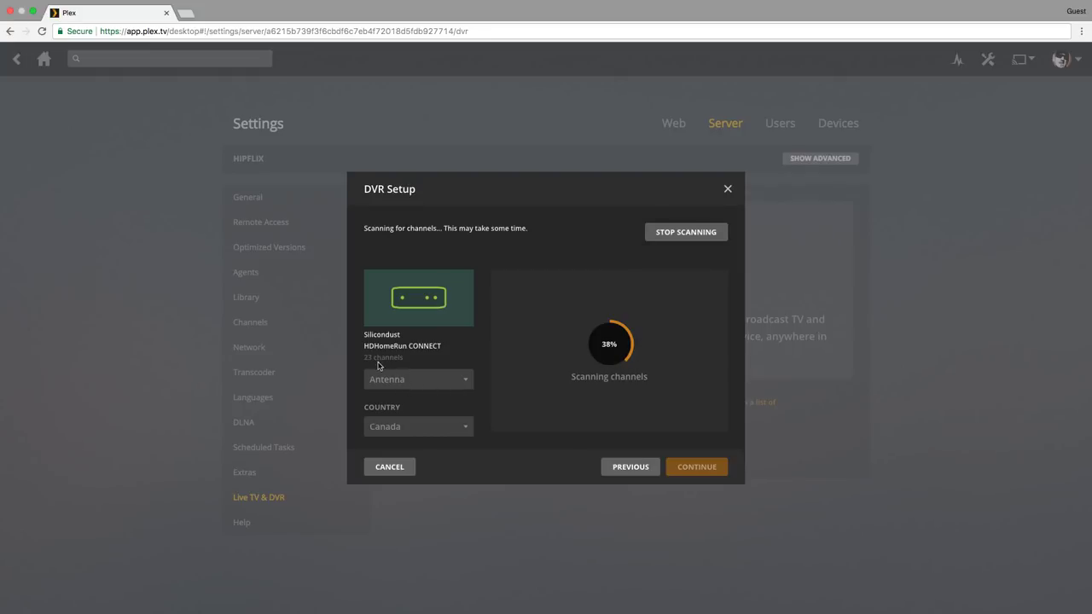
drag(364, 359, 405, 360)
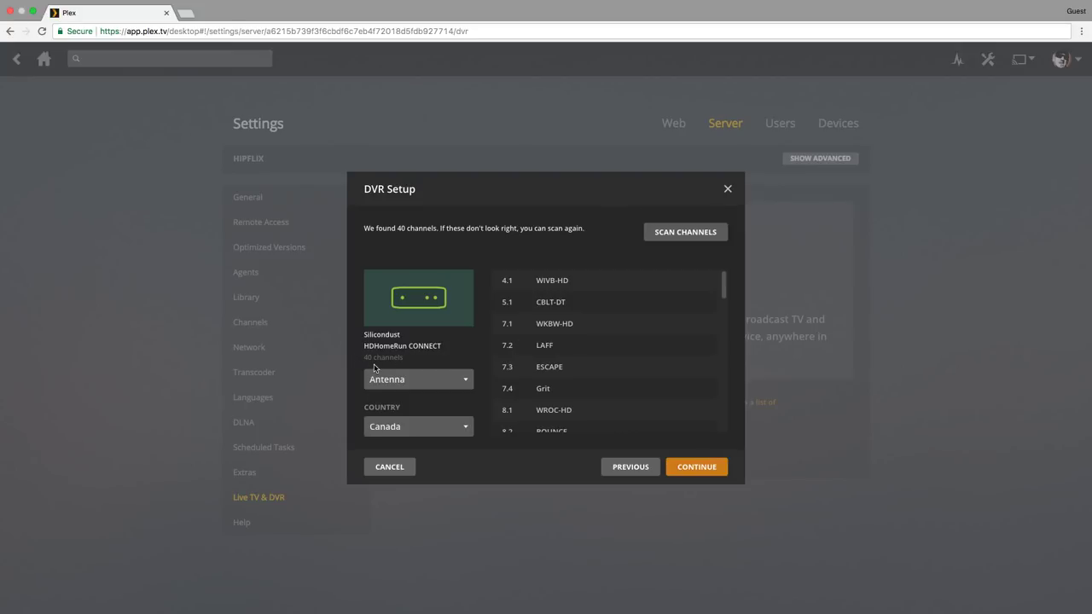
scroll(561, 298, down, 5)
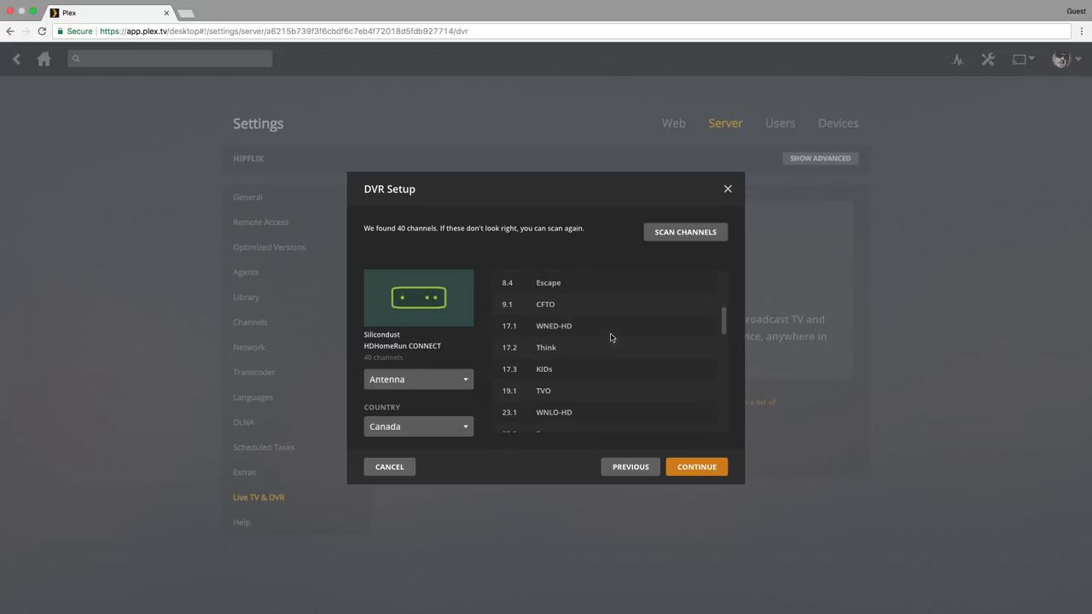
click(696, 467)
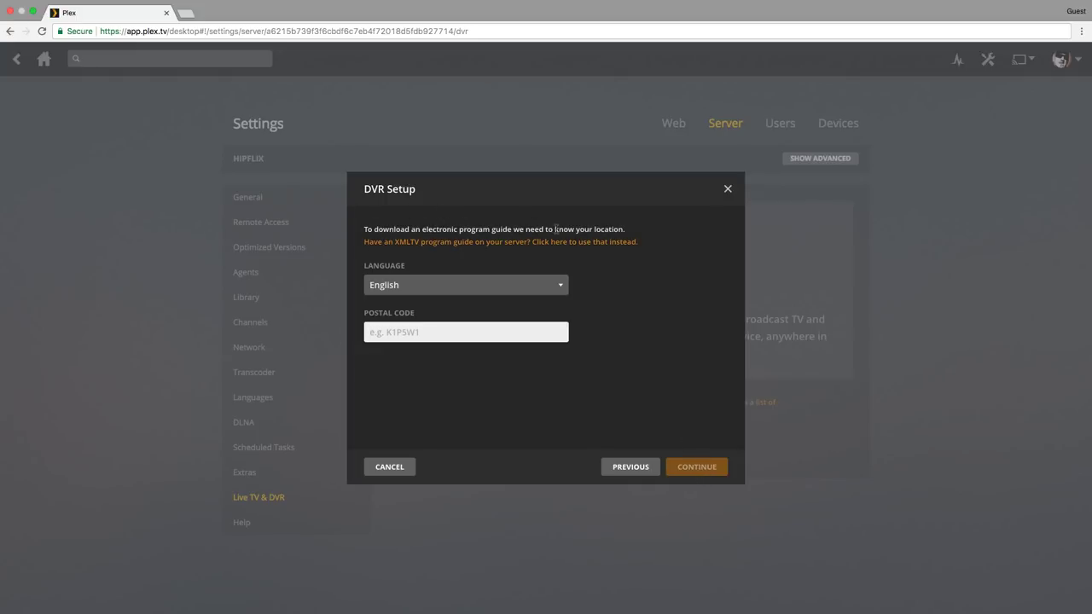
- Enter the postal code for the English electronic program guide and proceed to channel matching
click(472, 339)
key(ctrl+v)
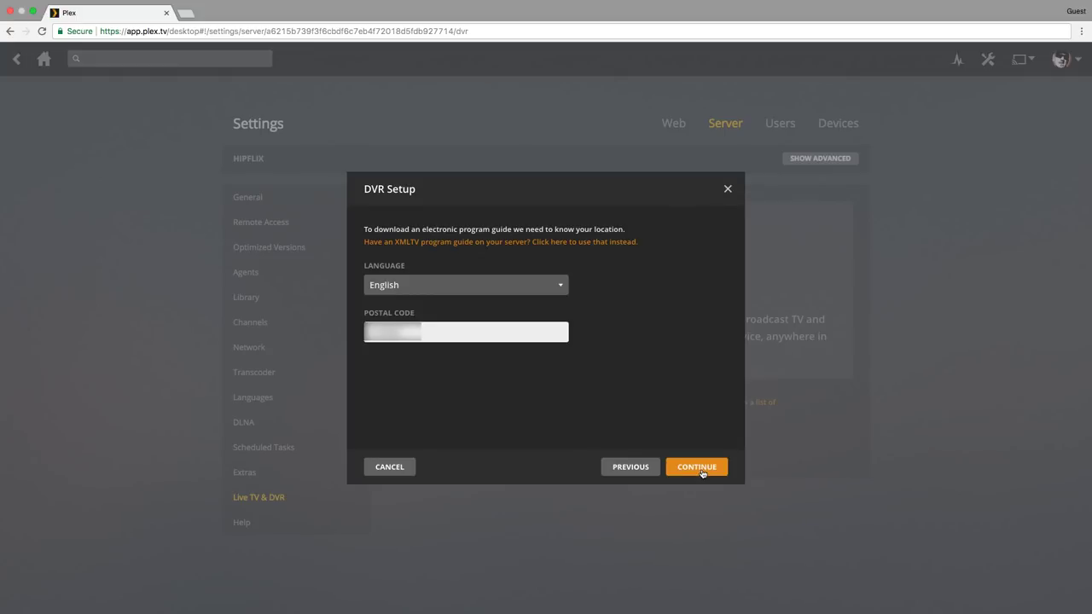
click(697, 467)
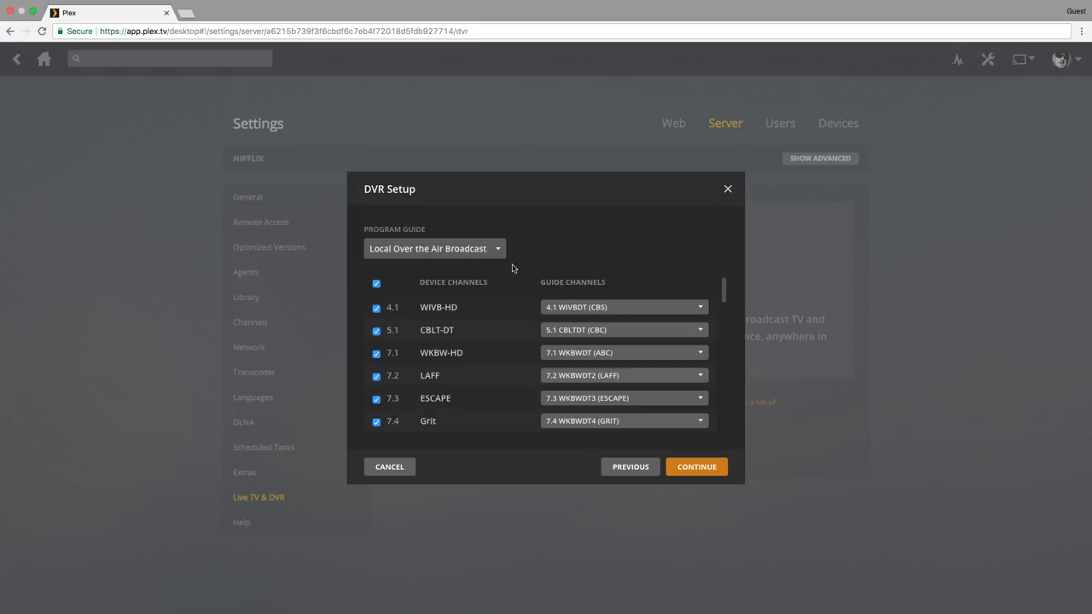
- Exclude the standard-definition channels 26.1 WNYB-SD and 41.2 CIII-SD from the DVR channel list
scroll(471, 318, down, 1)
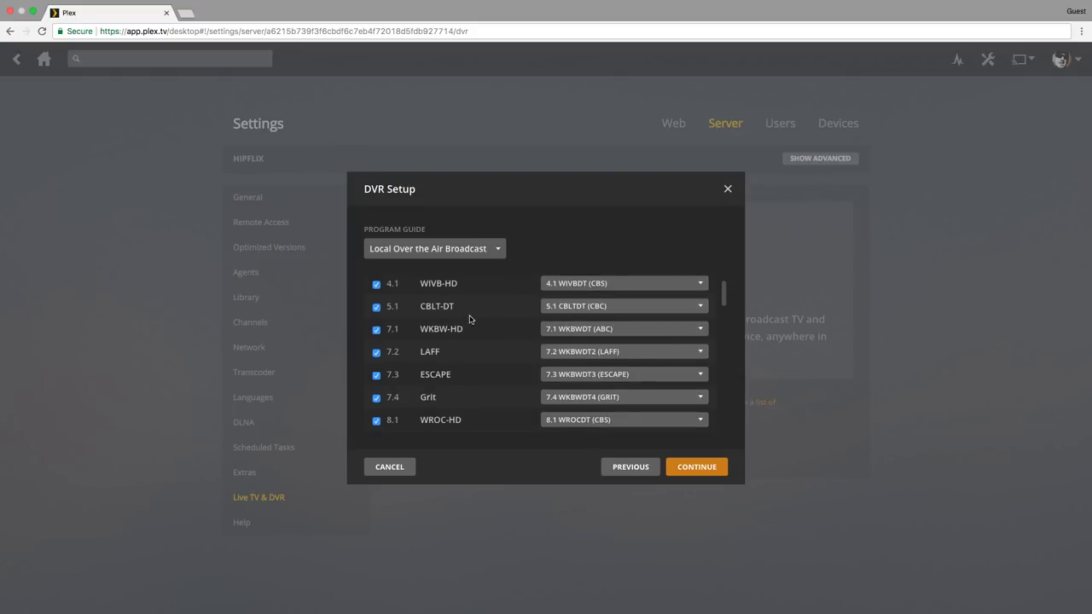
scroll(470, 319, down, 4)
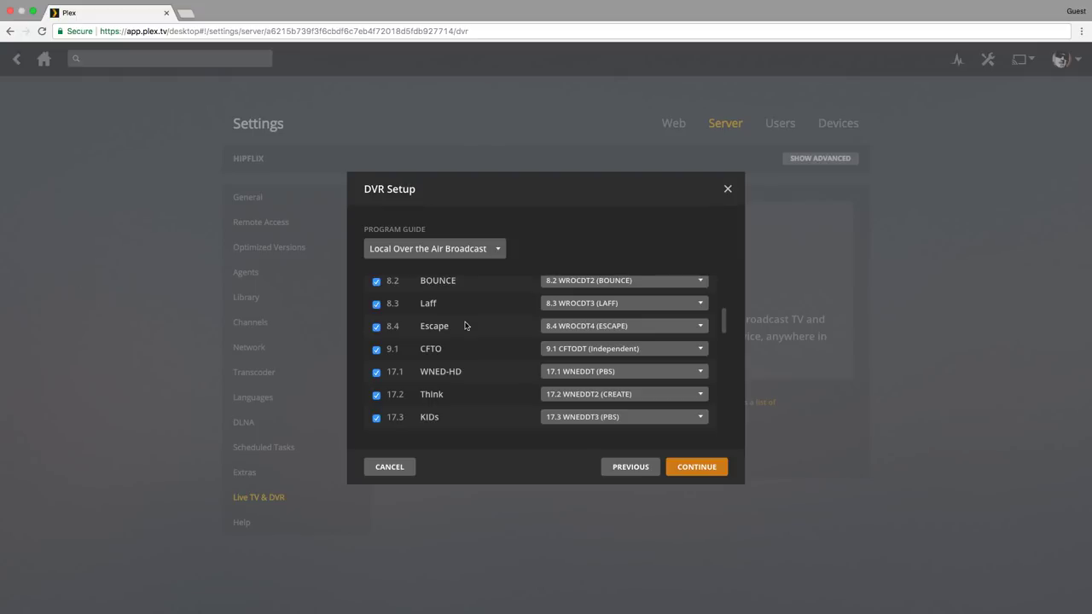
scroll(442, 356, down, 3)
scroll(441, 357, down, 3)
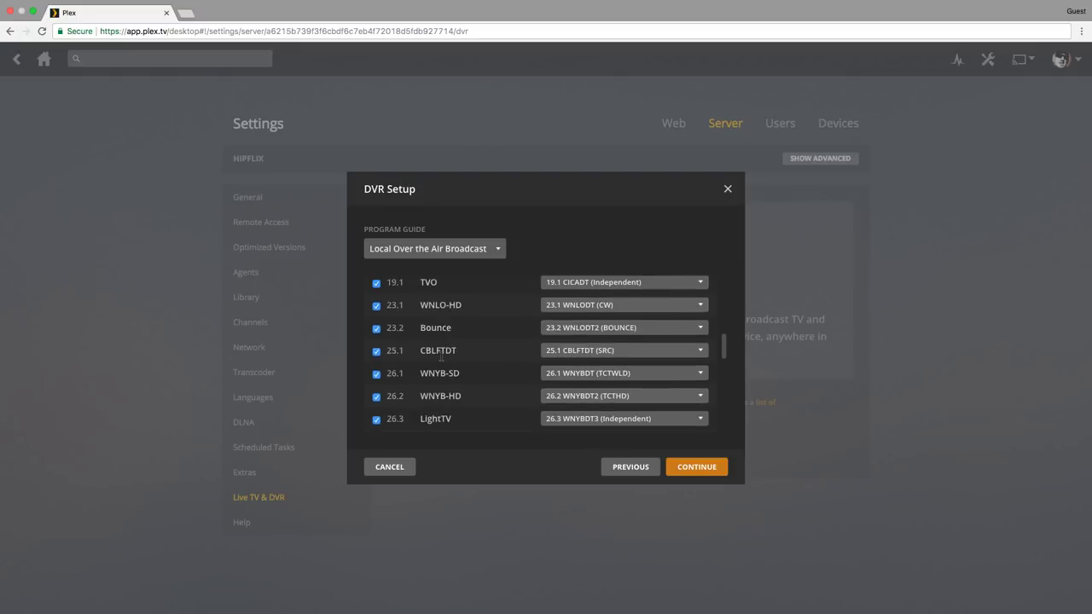
click(377, 376)
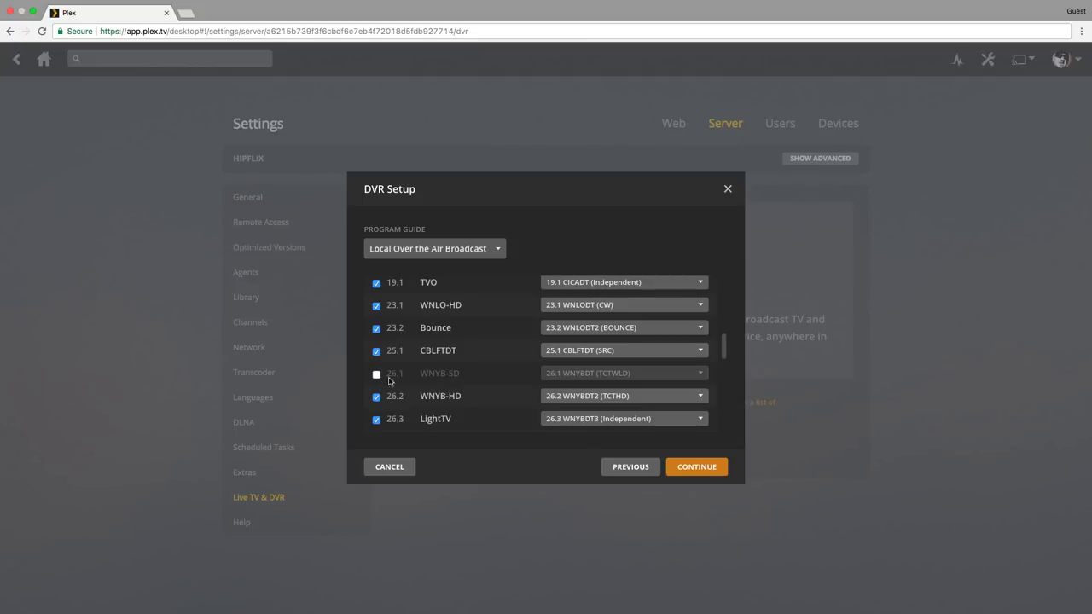
scroll(432, 369, down, 3)
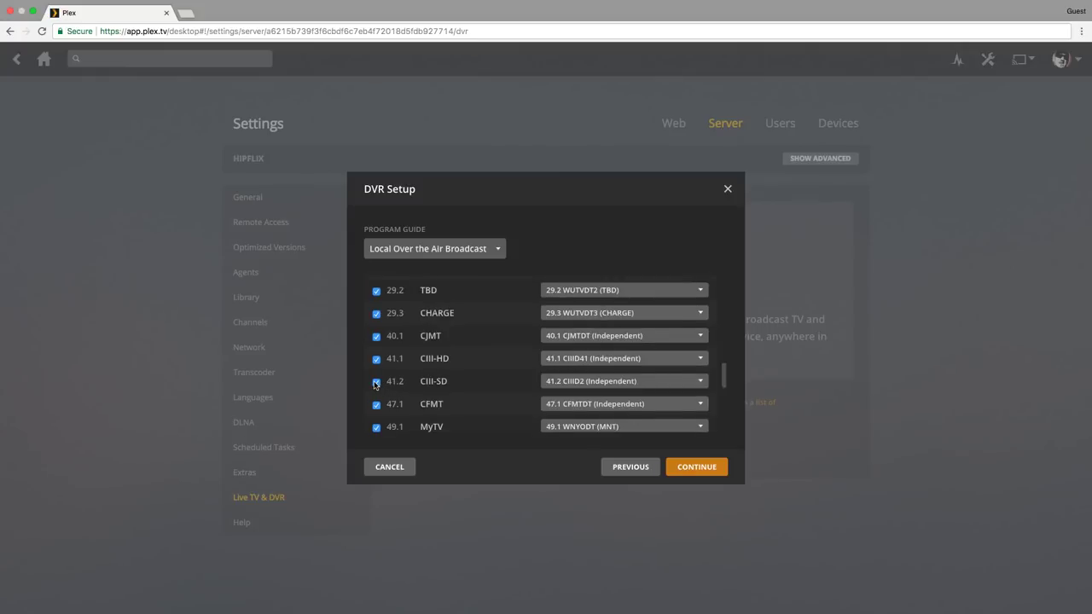
click(377, 384)
- Exclude the shopping channels 51.4 Shop, 51.5 QVC and 51.6 HSN, and complete the DVR setup
scroll(380, 384, down, 4)
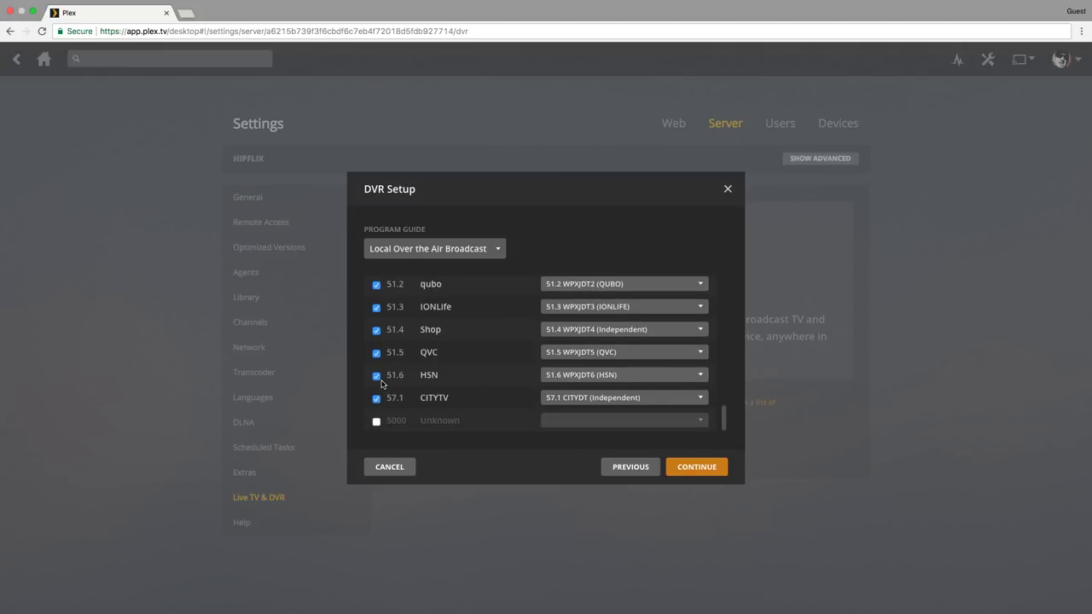
click(377, 332)
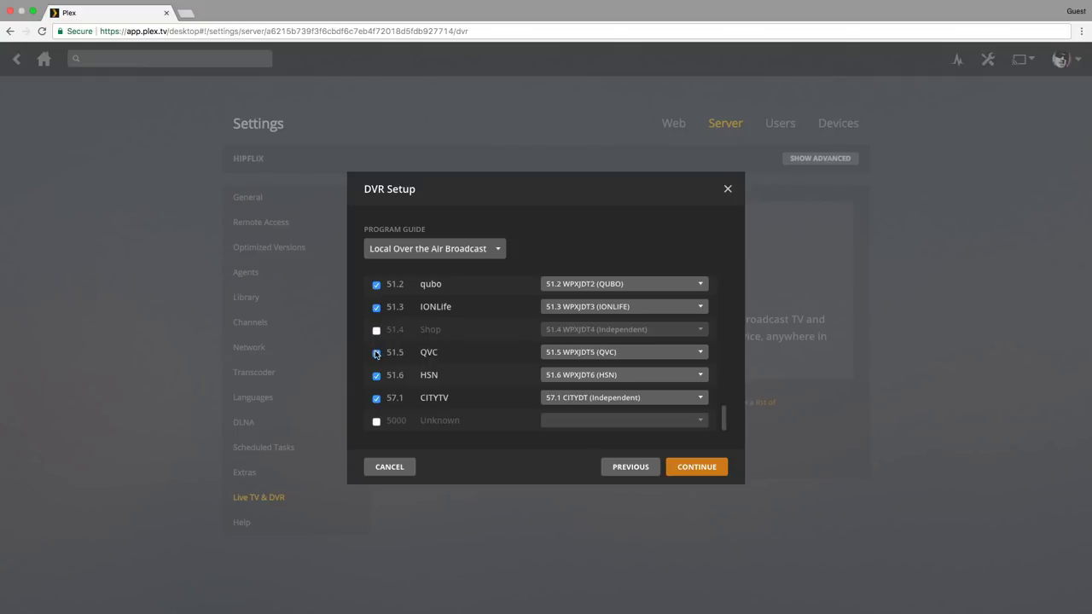
click(377, 353)
click(377, 379)
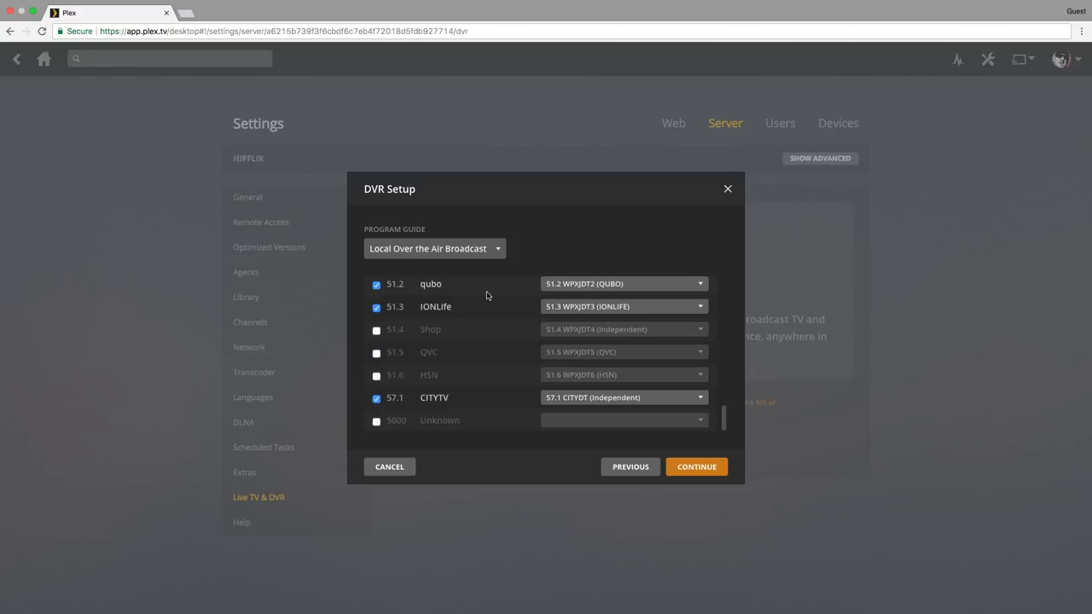
click(705, 469)
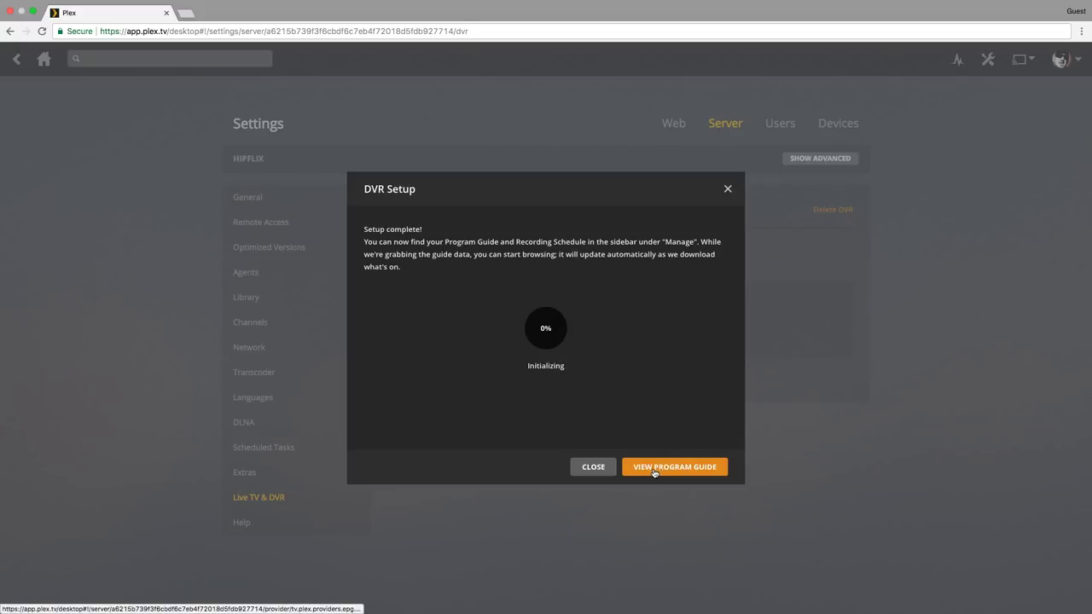
- Open the program guide and browse the shows on right now, starting soon and airing tonight
click(654, 469)
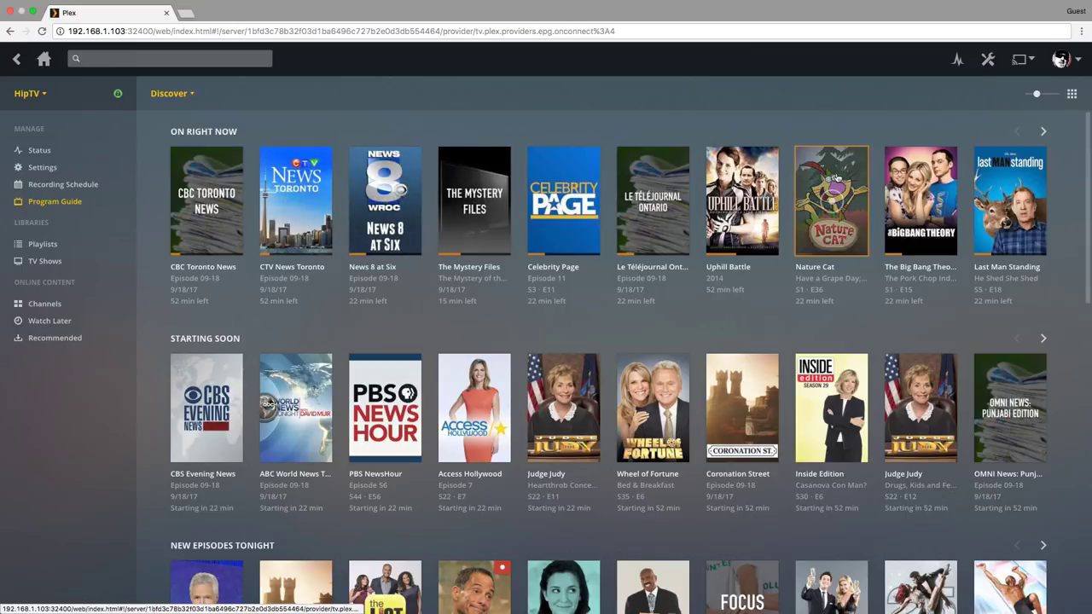
click(1042, 135)
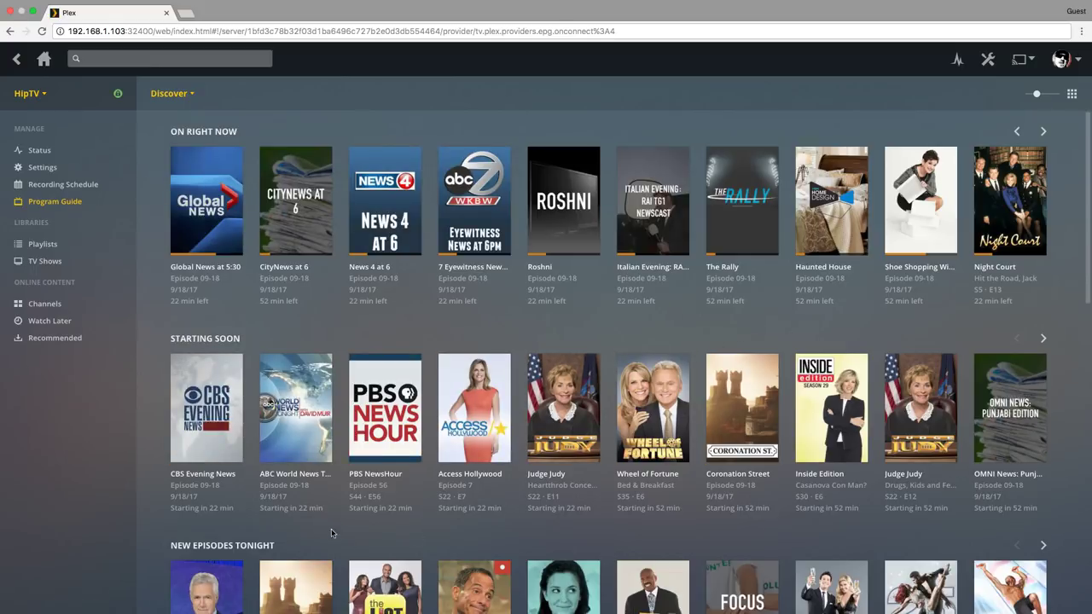
scroll(328, 526, down, 3)
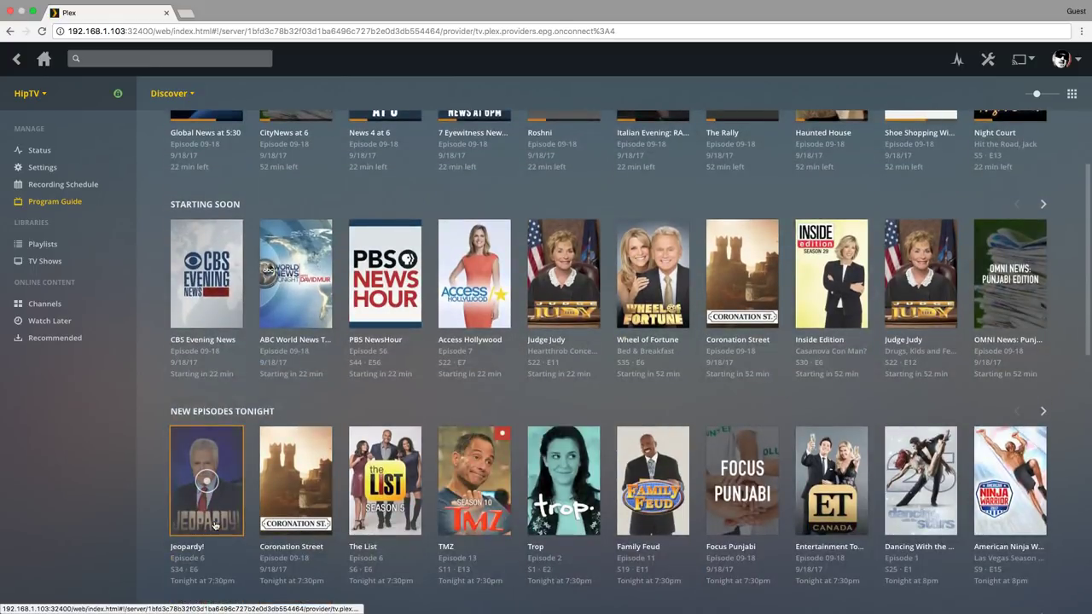
scroll(215, 525, up, 3)
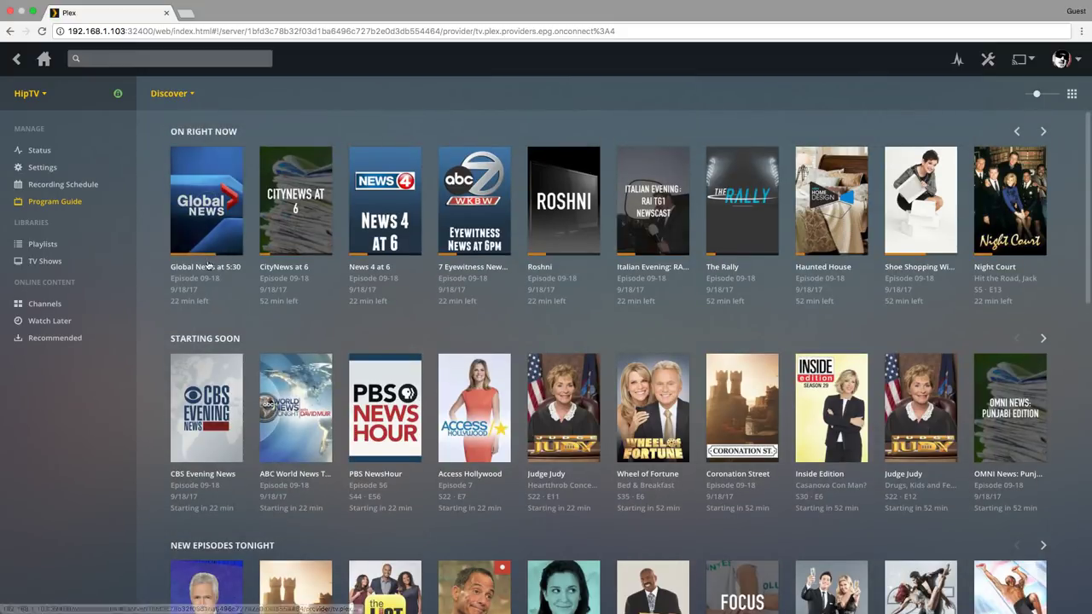
- Open the record options for Global News at 5:30 and examine the episode and library choices
mouse_move(207, 205)
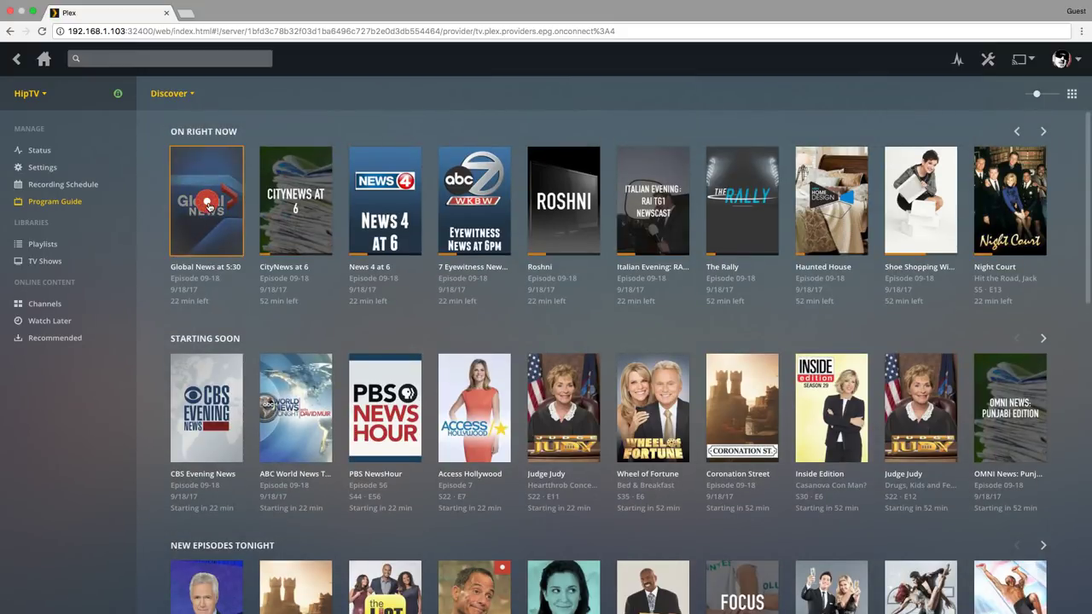
click(208, 203)
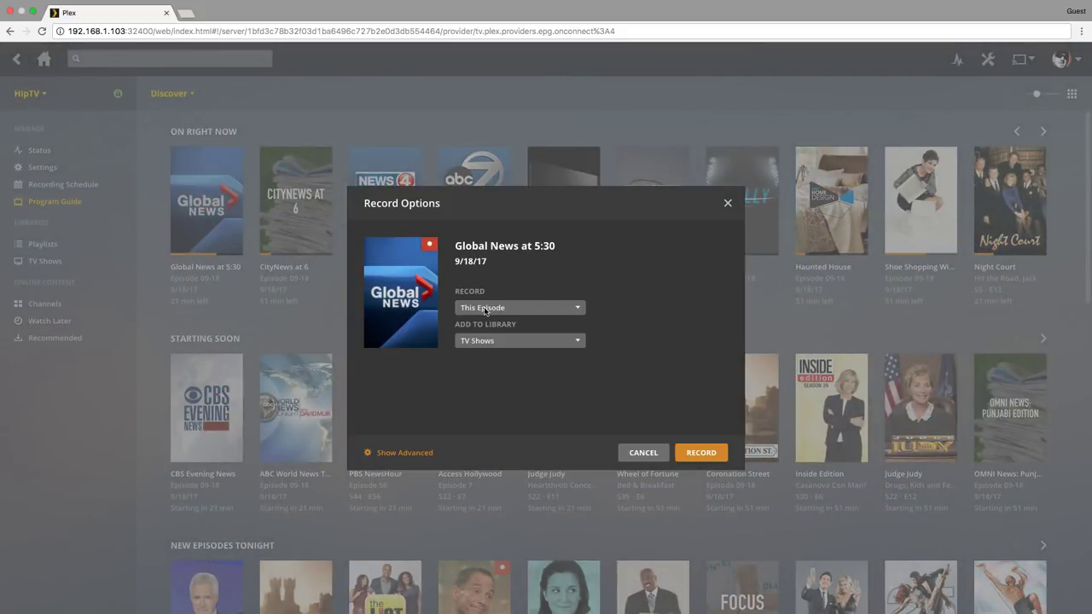
click(484, 314)
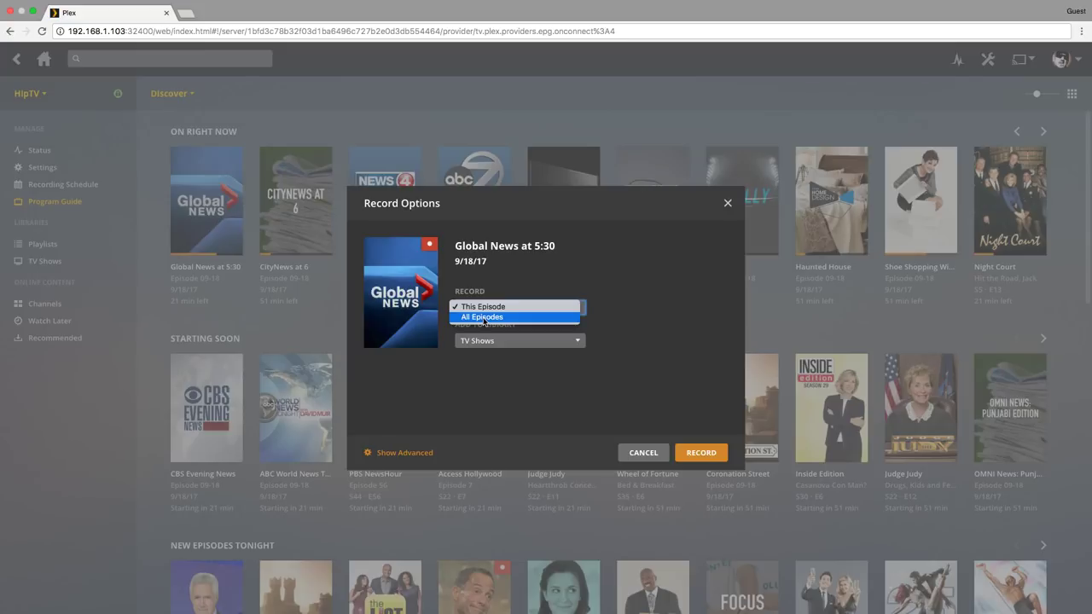
click(577, 267)
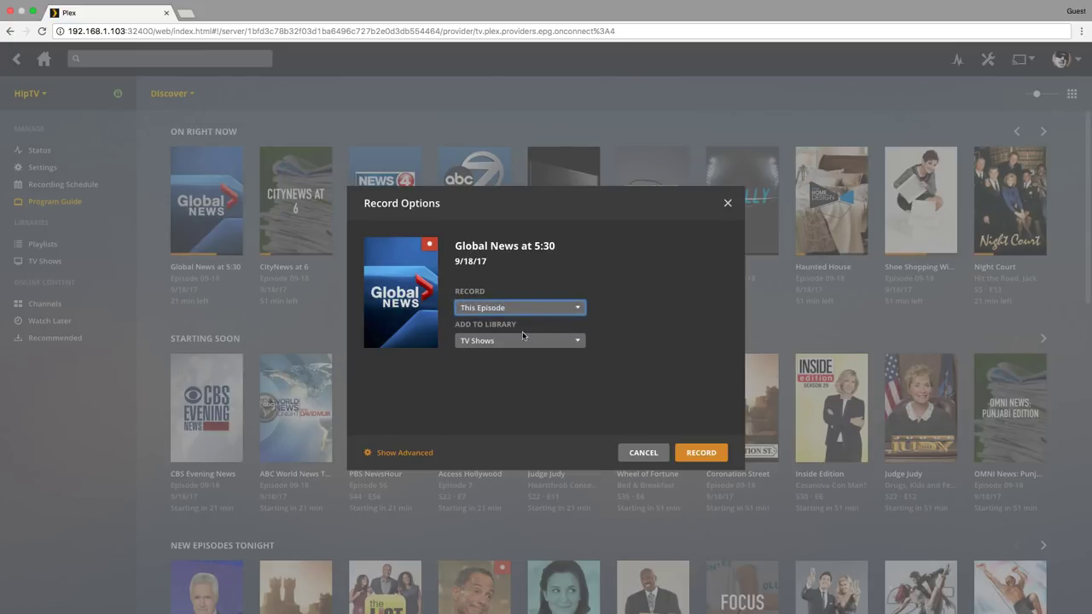
click(467, 341)
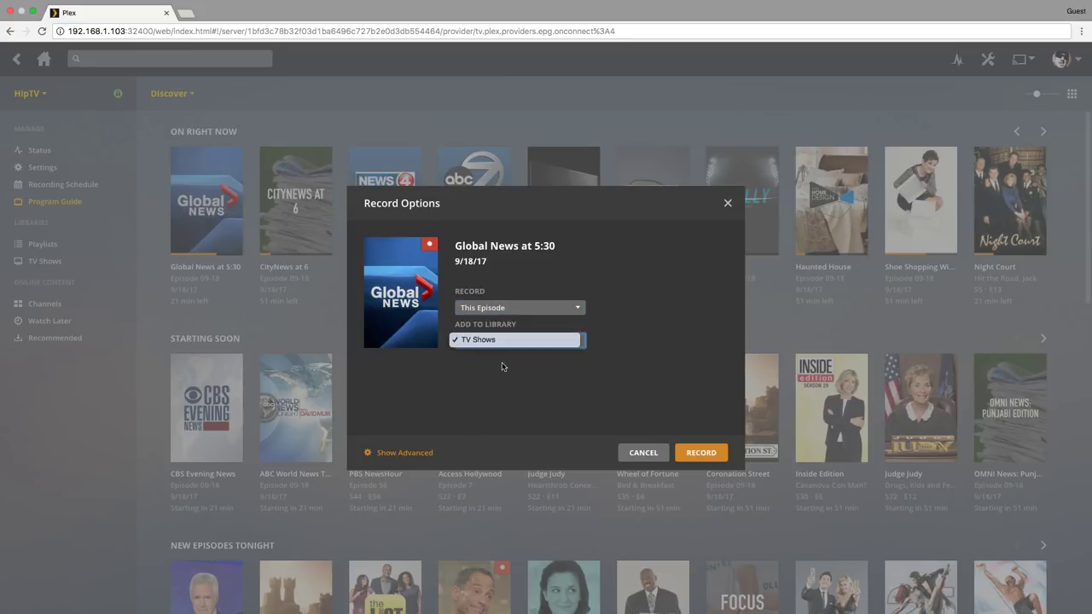
click(488, 342)
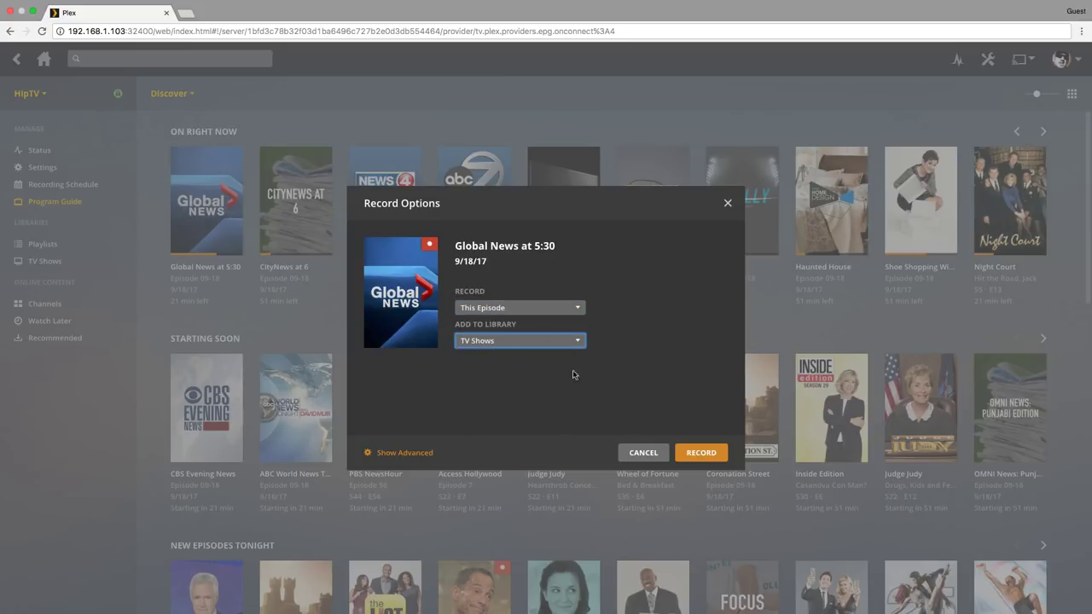
- Show the advanced record options for Global News at 5:30 and examine the minimum resolution choices
click(399, 453)
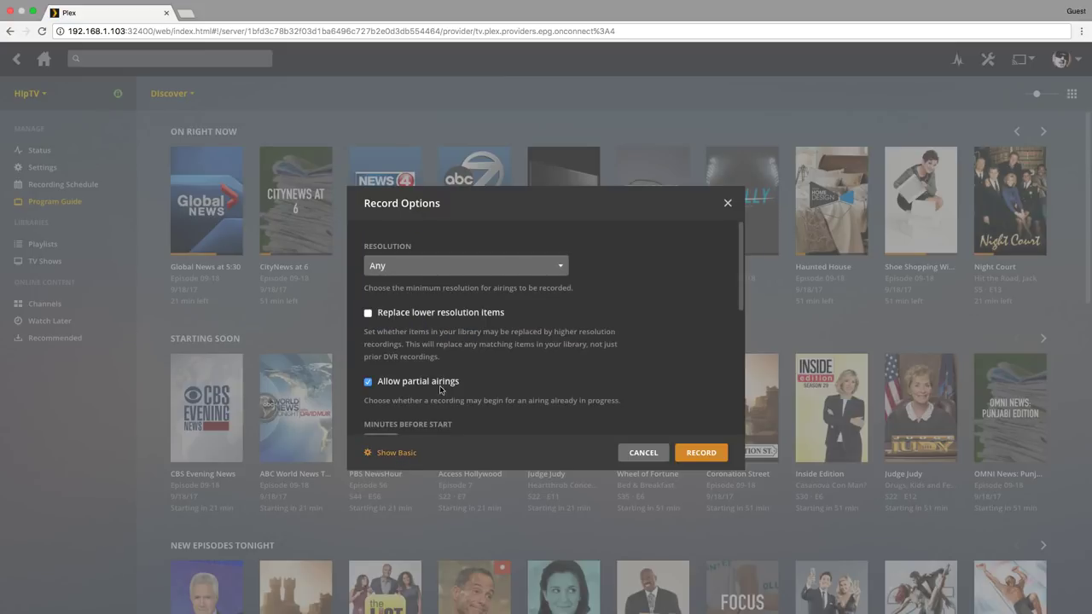
click(398, 267)
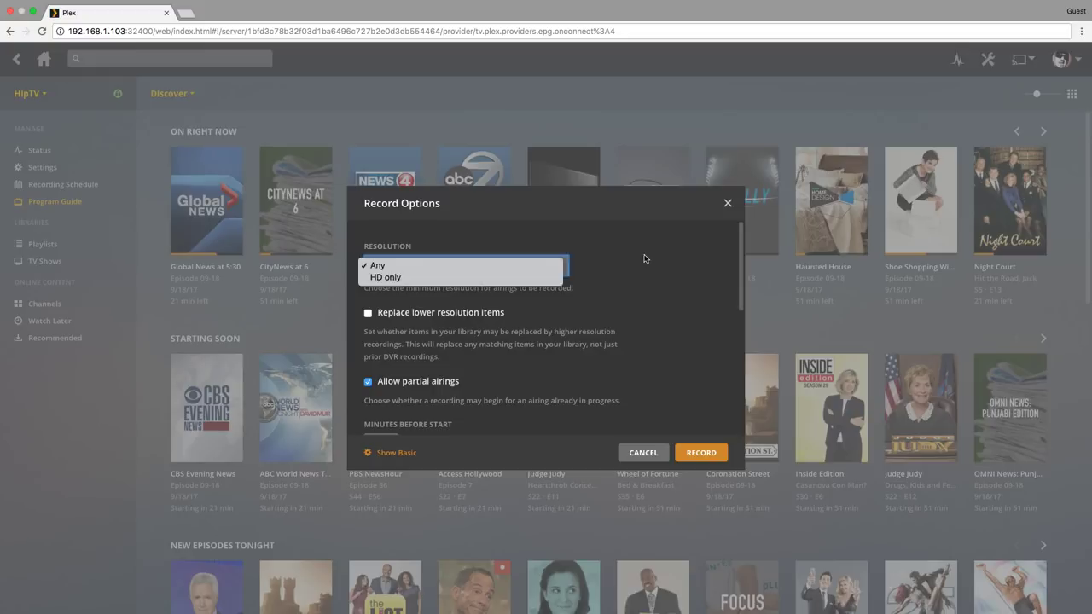
click(553, 299)
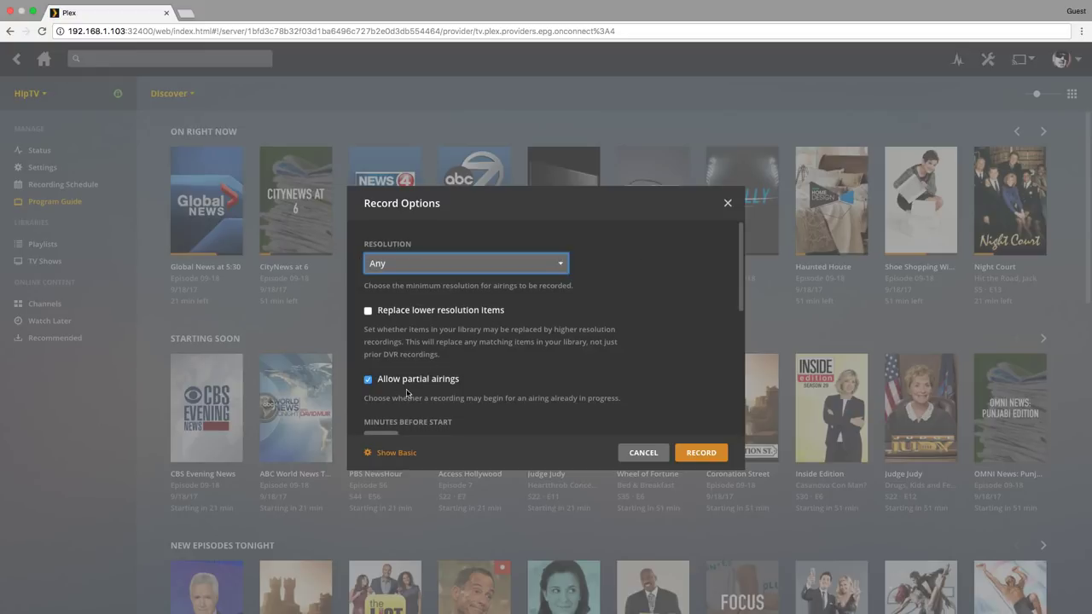
- Examine the partial airings and minutes before start and after end settings, and close the record options without recording
scroll(516, 359, down, 1)
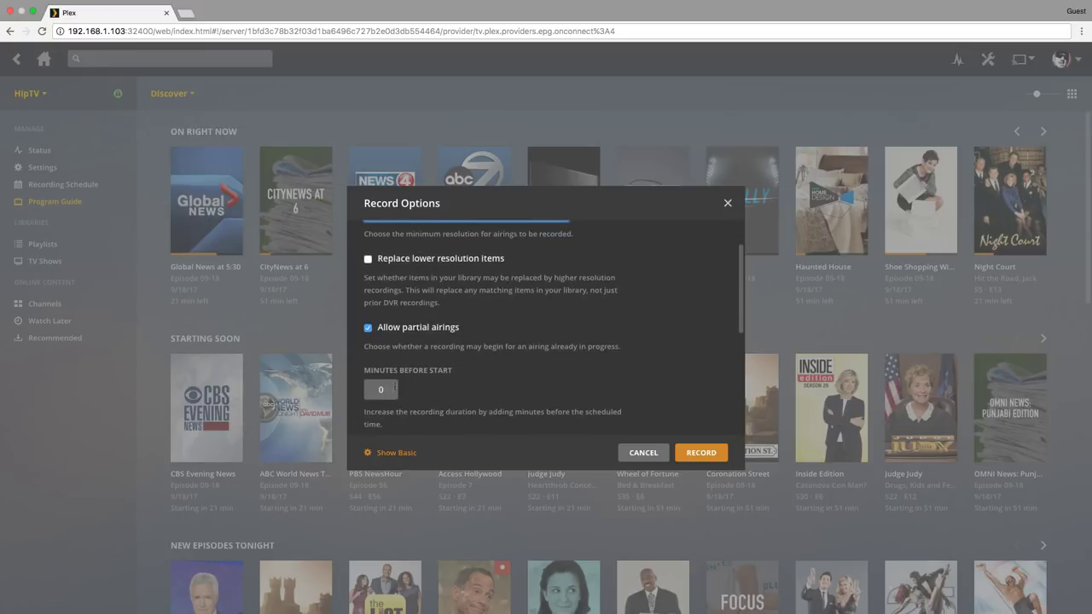
scroll(394, 385, down, 2)
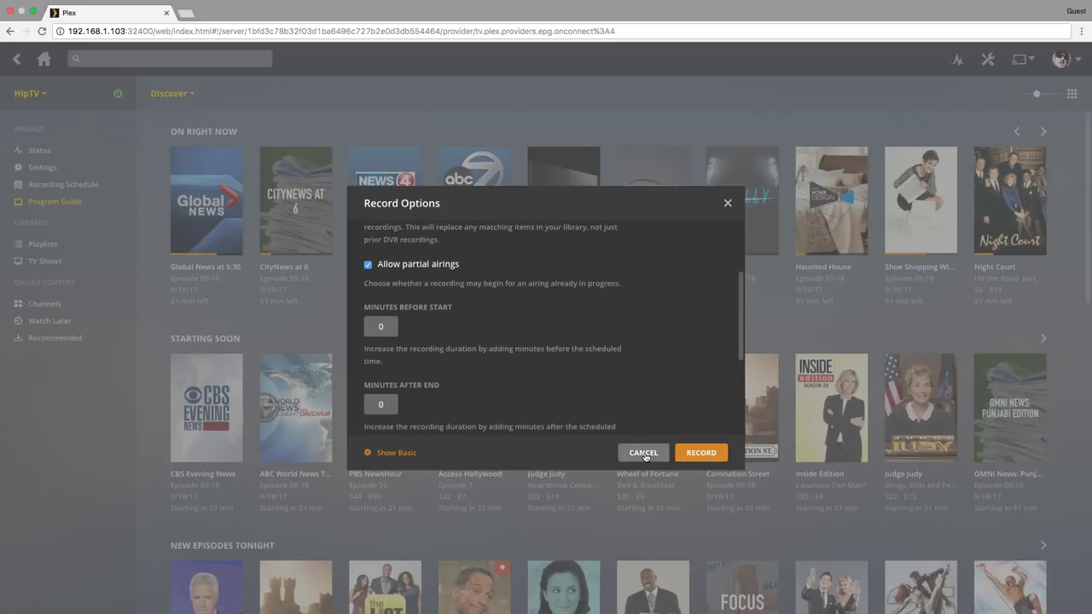
click(727, 203)
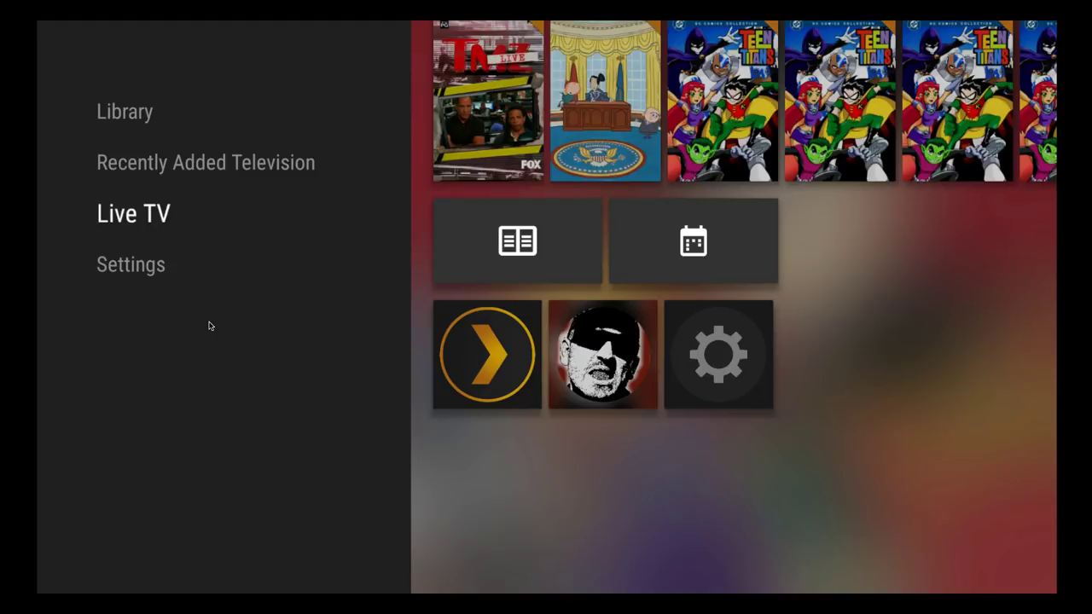
- Open the Live TV program guide in the Plex TV interface and go to the shows on right now
key(Right)
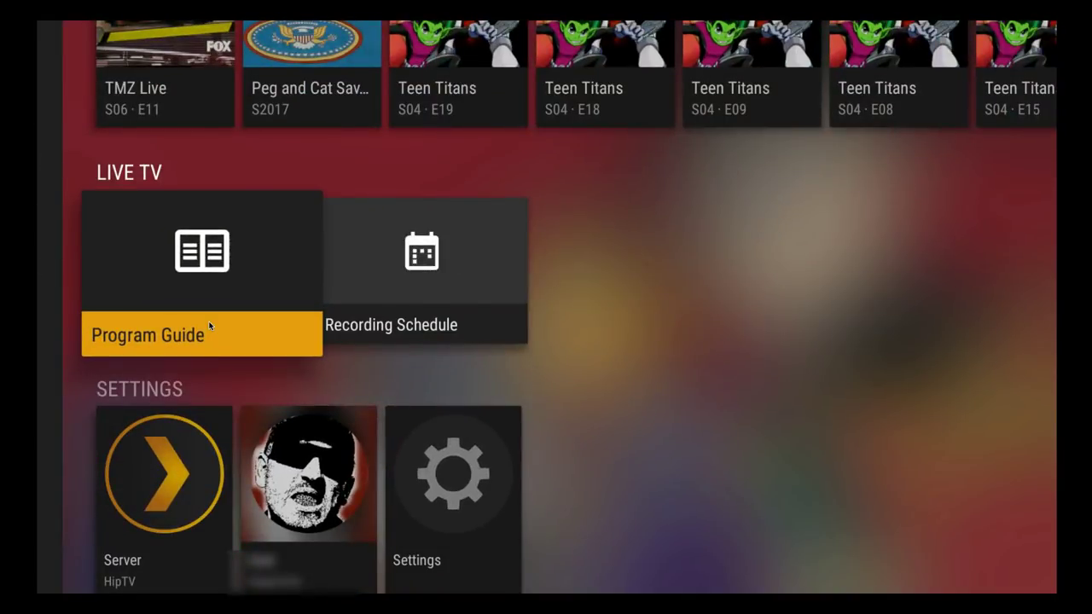
click(209, 325)
key(Down)
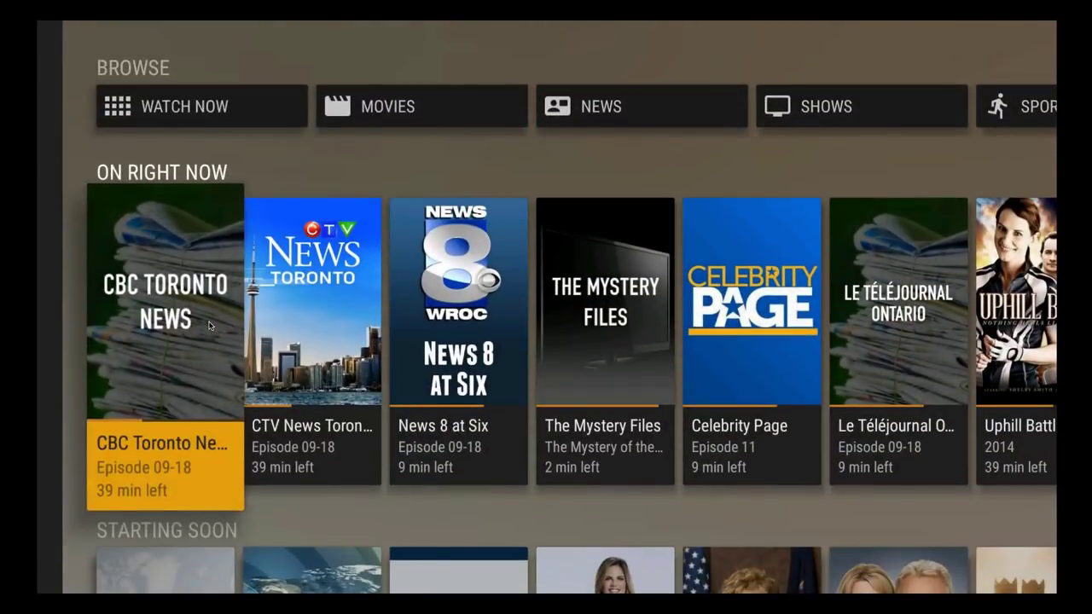
- Browse the shows on right now up to Global News at 5:30
key(Right)
key(Right)
key(Right)
key(Right)
key(Right)
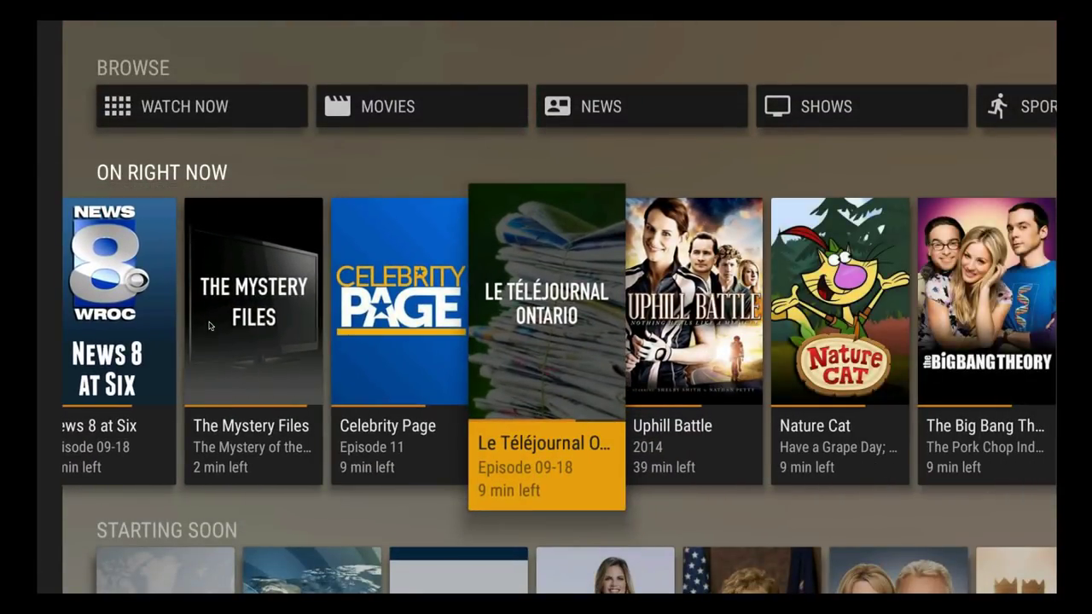
key(Right)
key(Right)
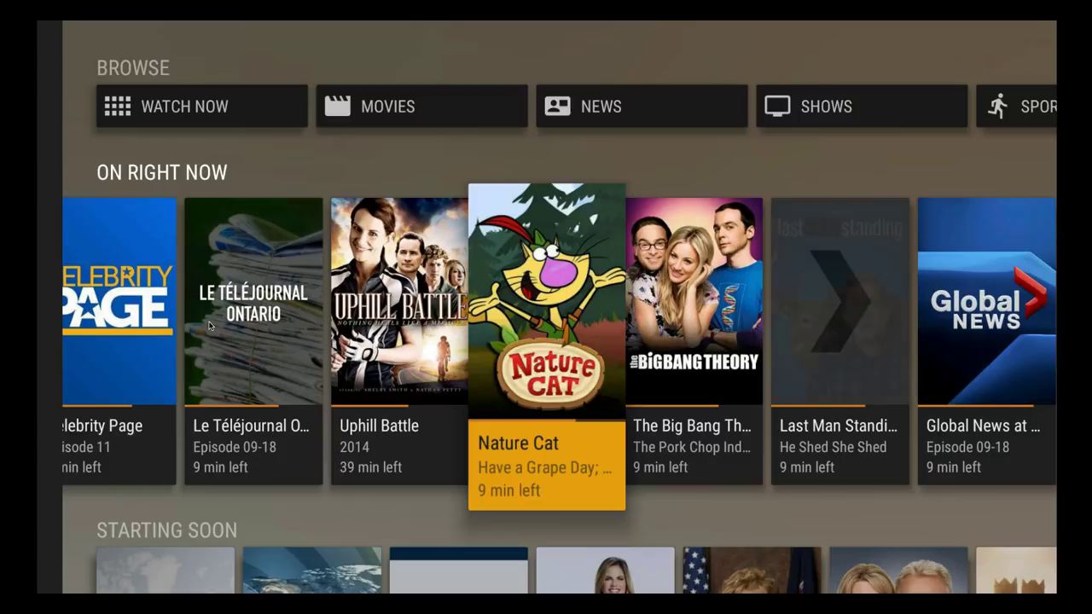
key(Left)
key(Right)
key(Right)
key(Right)
key(Right)
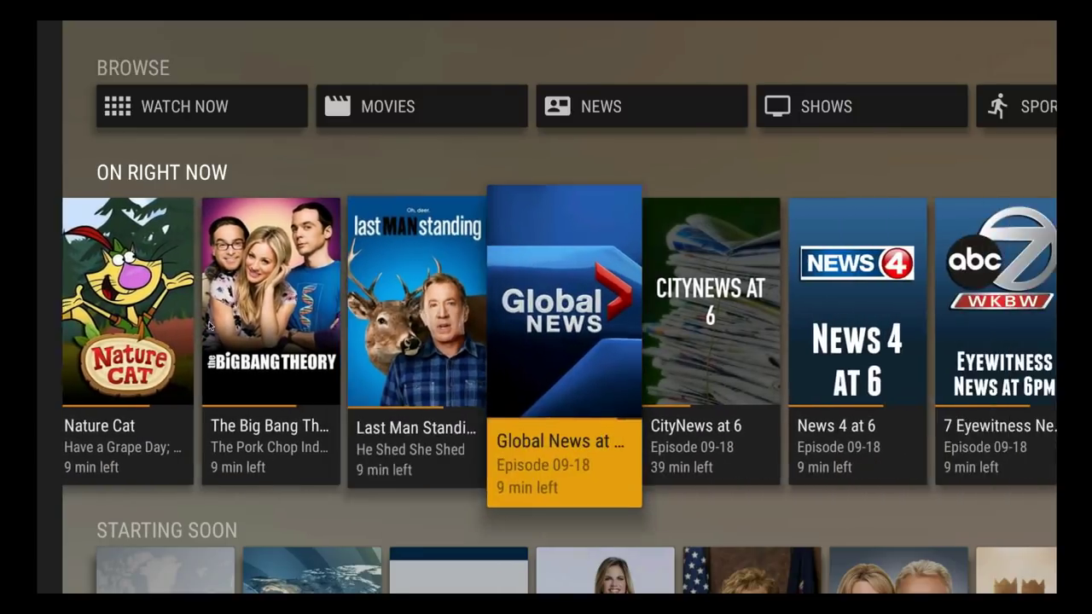
- Open the Global News at 5:30 episode, view its record options, and return to the program guide
key(Return)
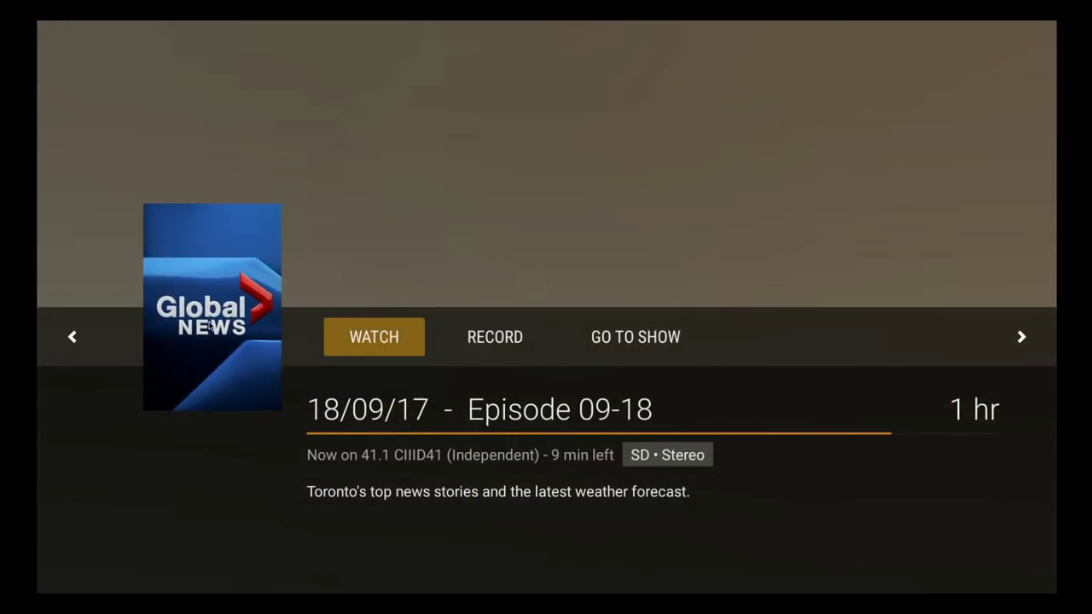
key(Right)
key(Return)
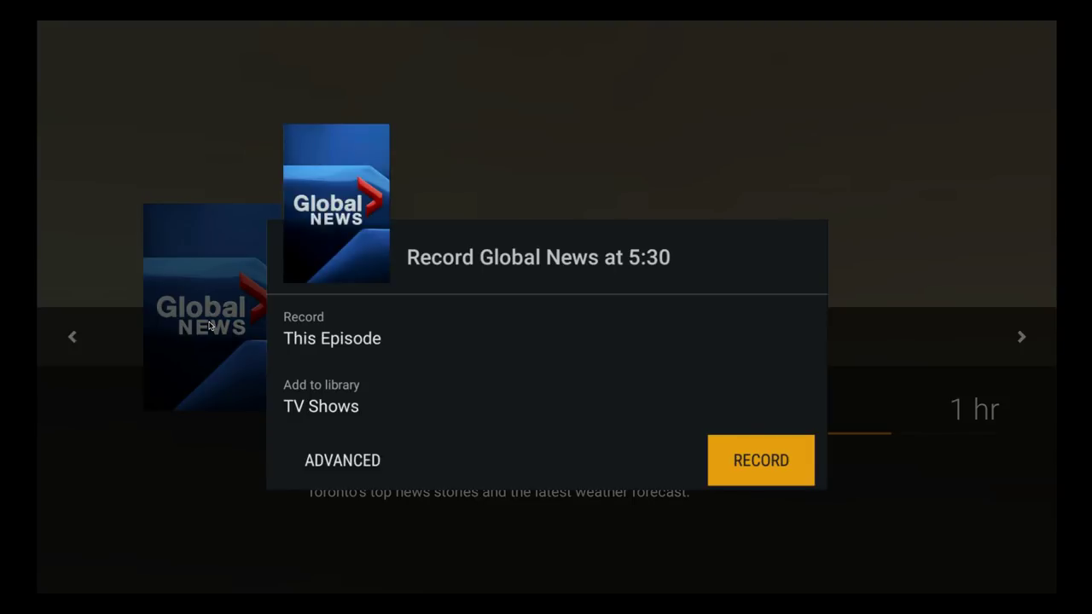
key(Return)
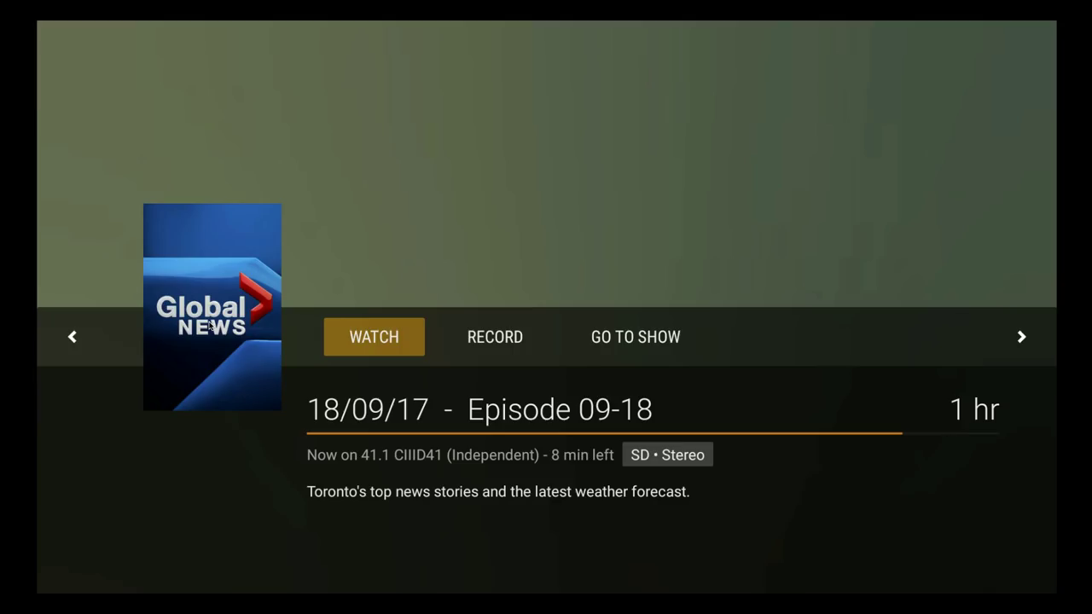
key(Escape)
- Browse back through the shows on right now, view the guide's categories, and return to the home screen
key(Left)
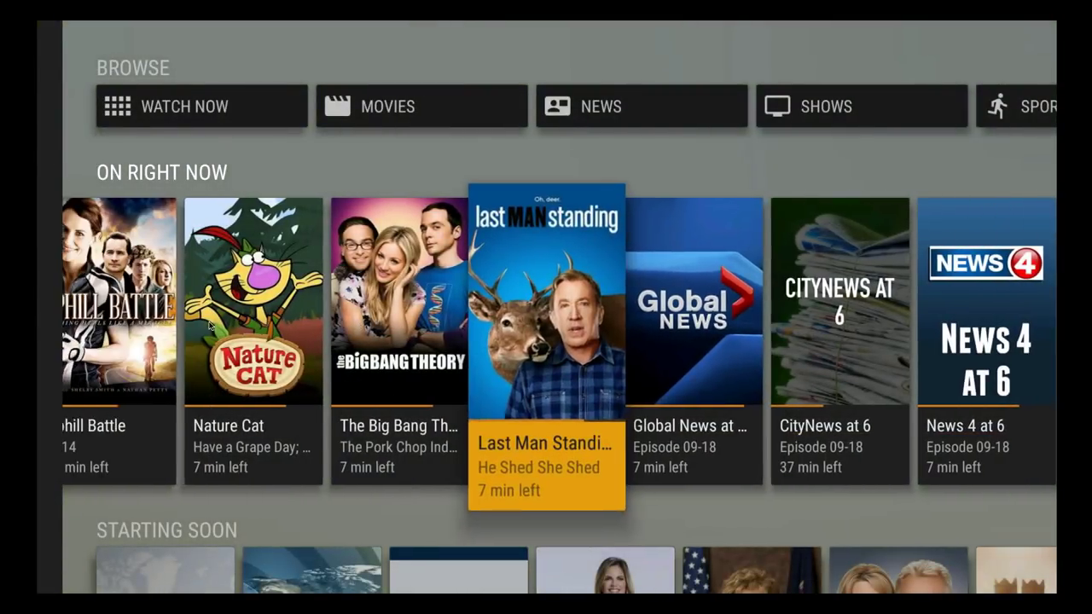
key(Left)
key(Left)
key(Left)
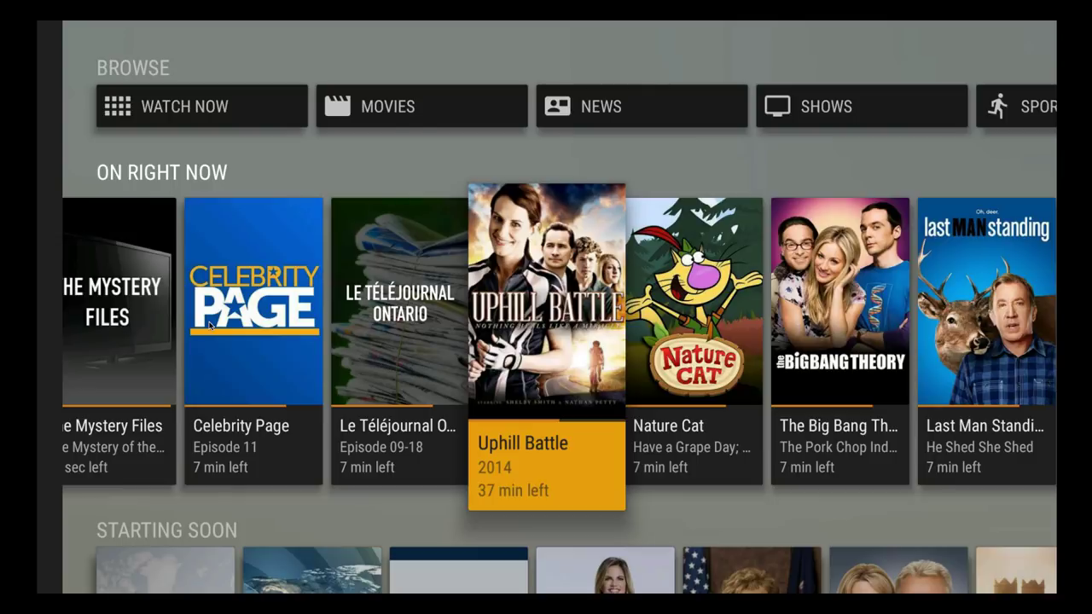
key(Left)
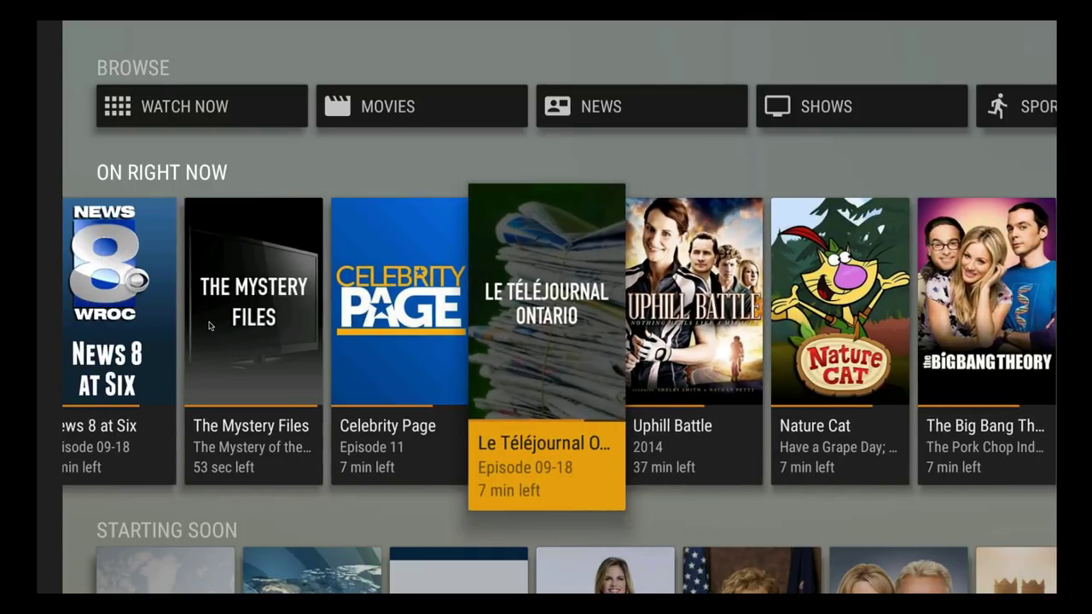
key(Left)
key(Left)
key(Left)
key(Left)
key(Left)
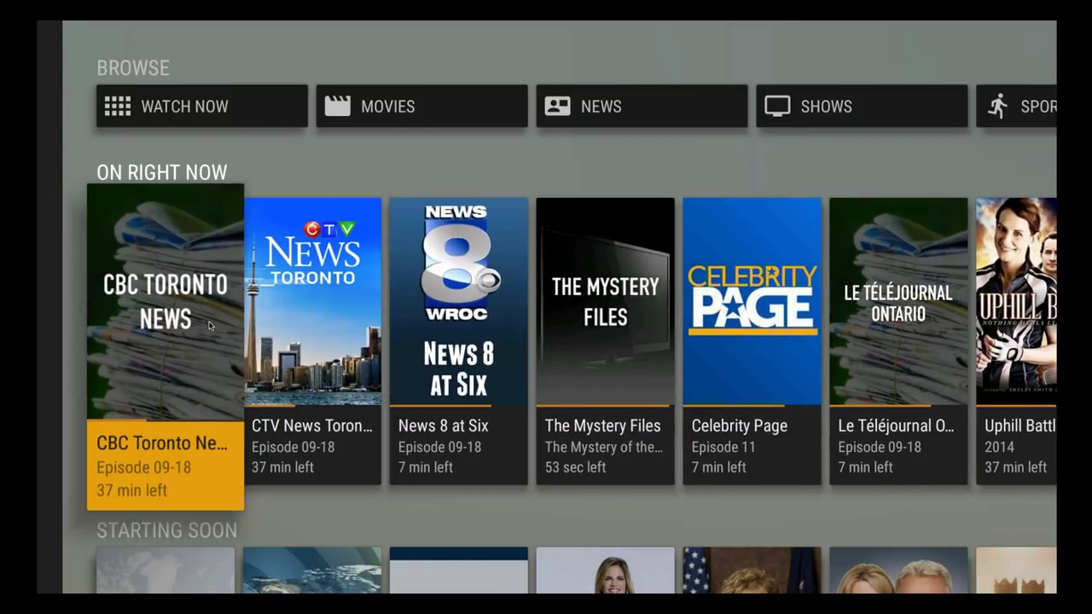
key(Left)
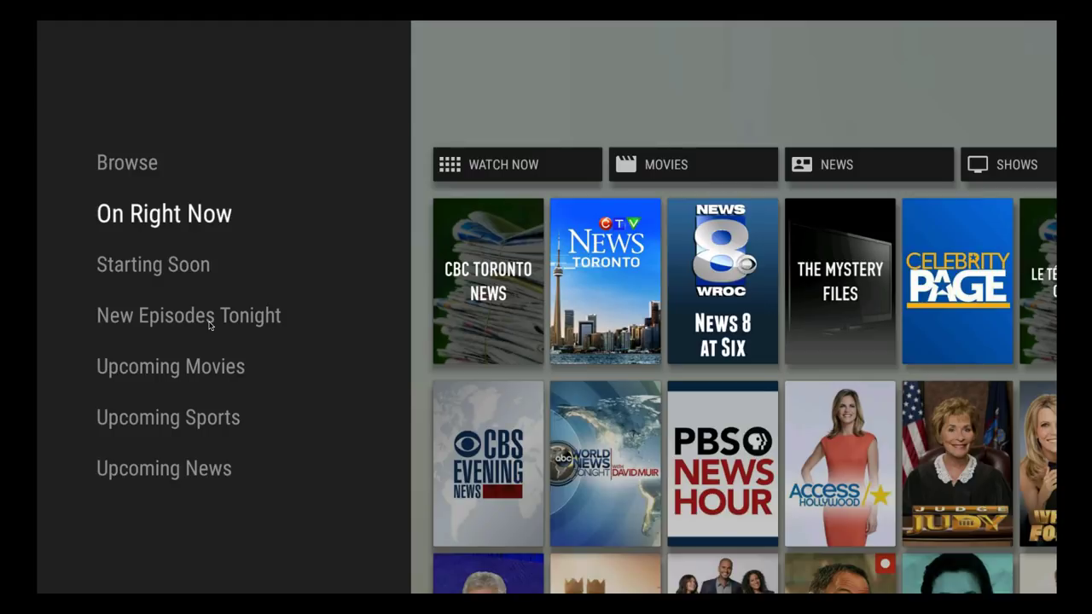
key(Escape)
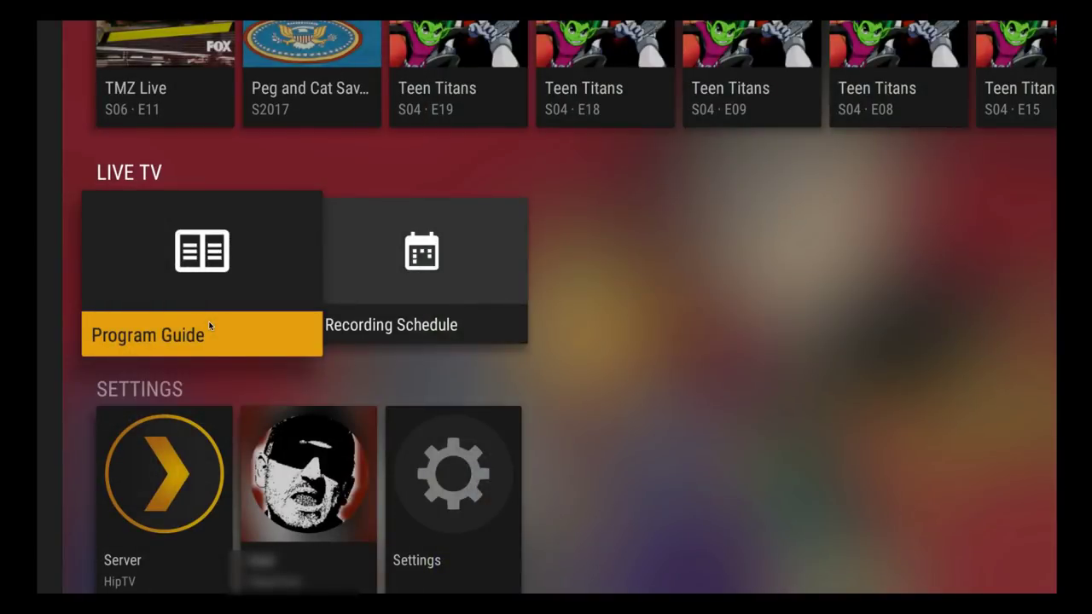
- Play the TMZ Live S06 E11 recording from the recently added television and return to the home screen
key(Up)
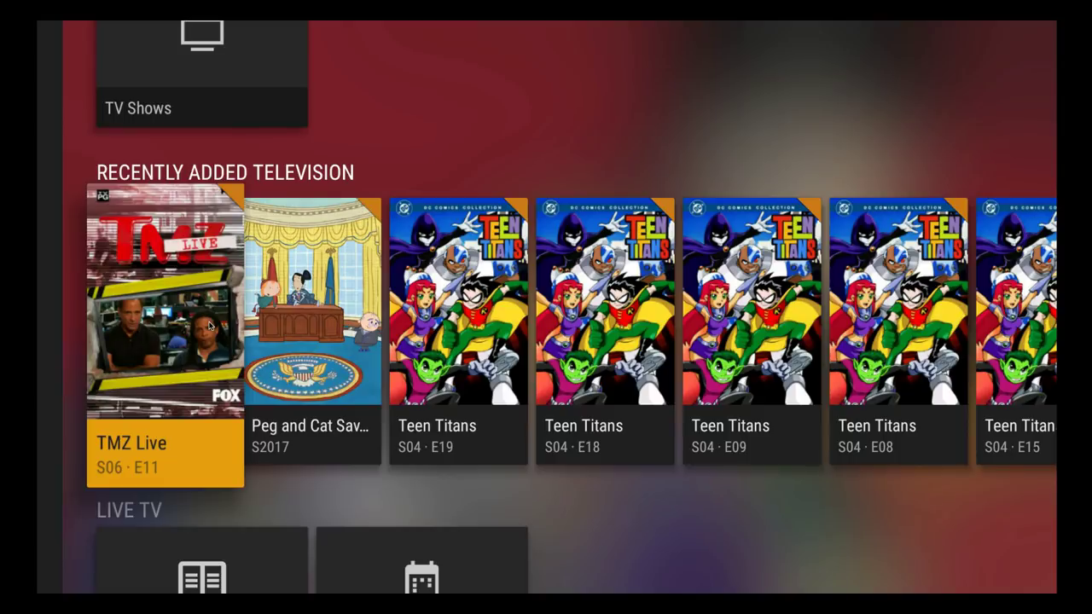
key(Right)
key(Left)
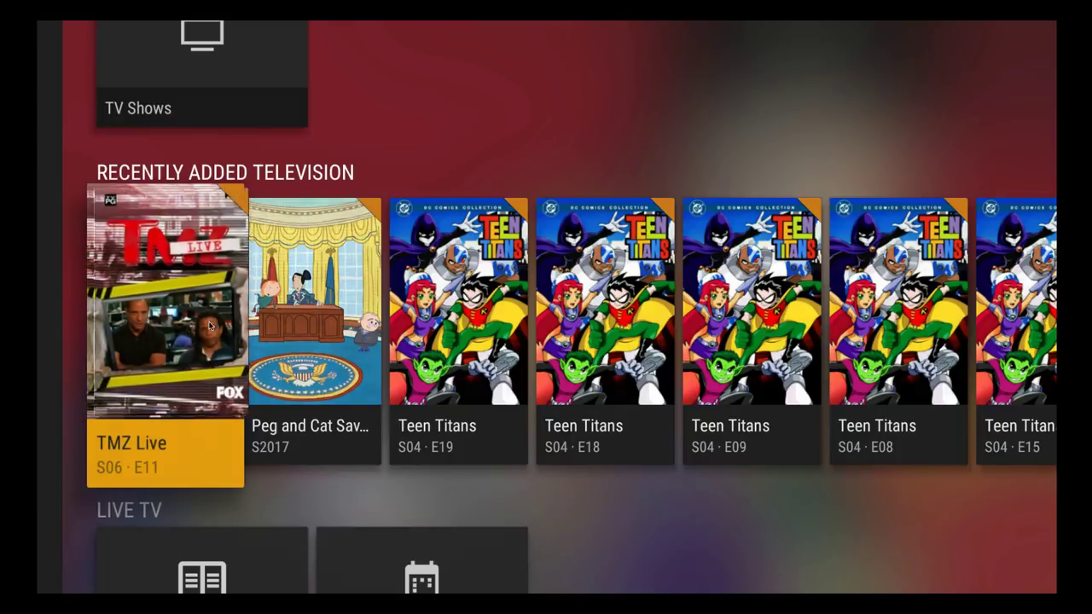
key(Return)
key(Return)
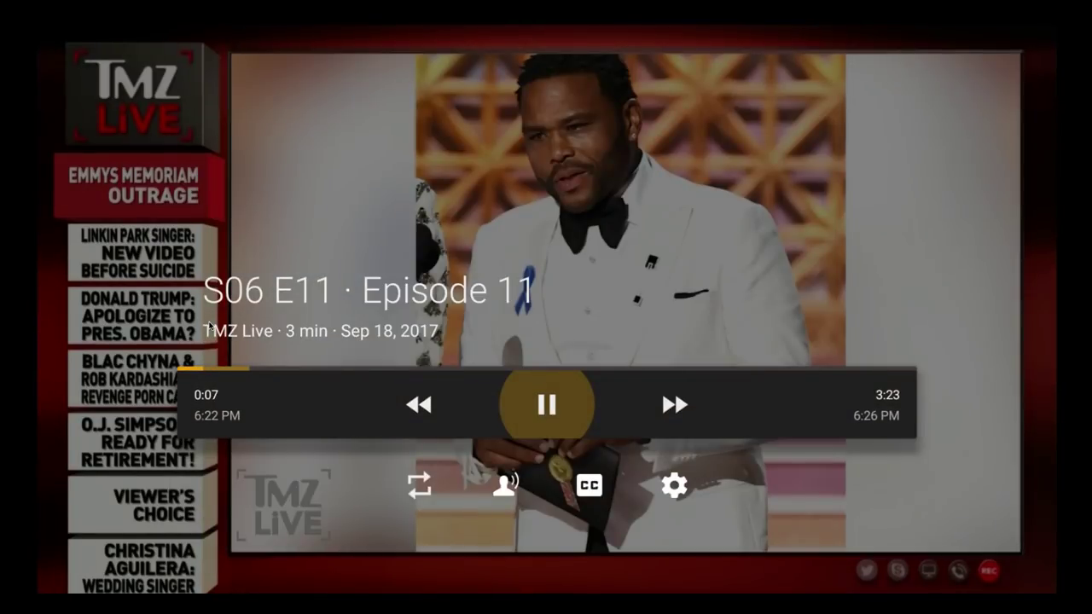
key(Return)
key(Escape)
key(Escape)
- Open the Live TV recording schedule and examine yesterday's and today's recordings
key(Down)
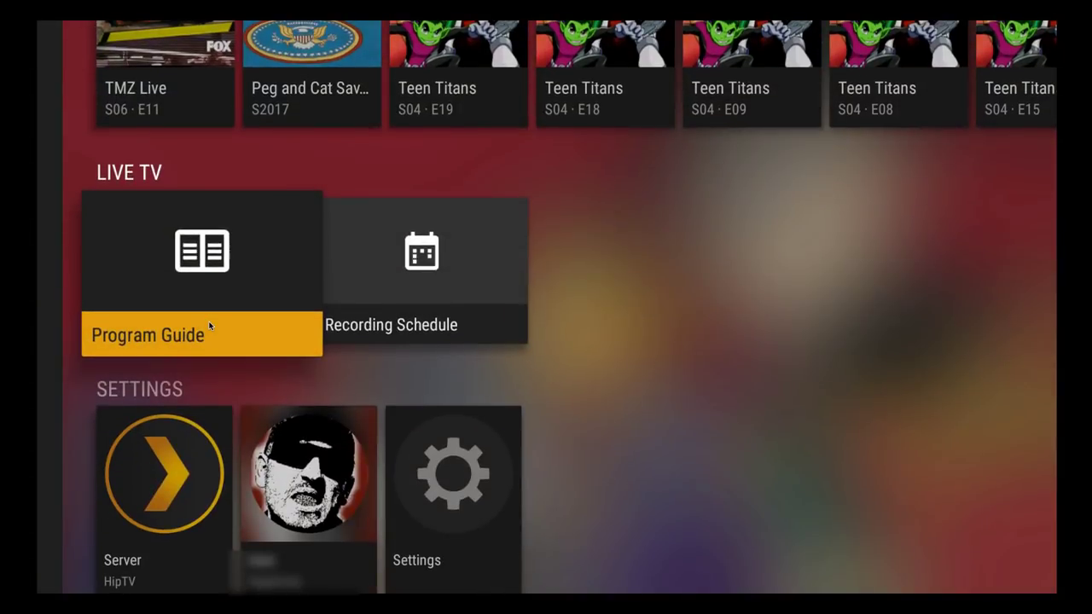
key(Right)
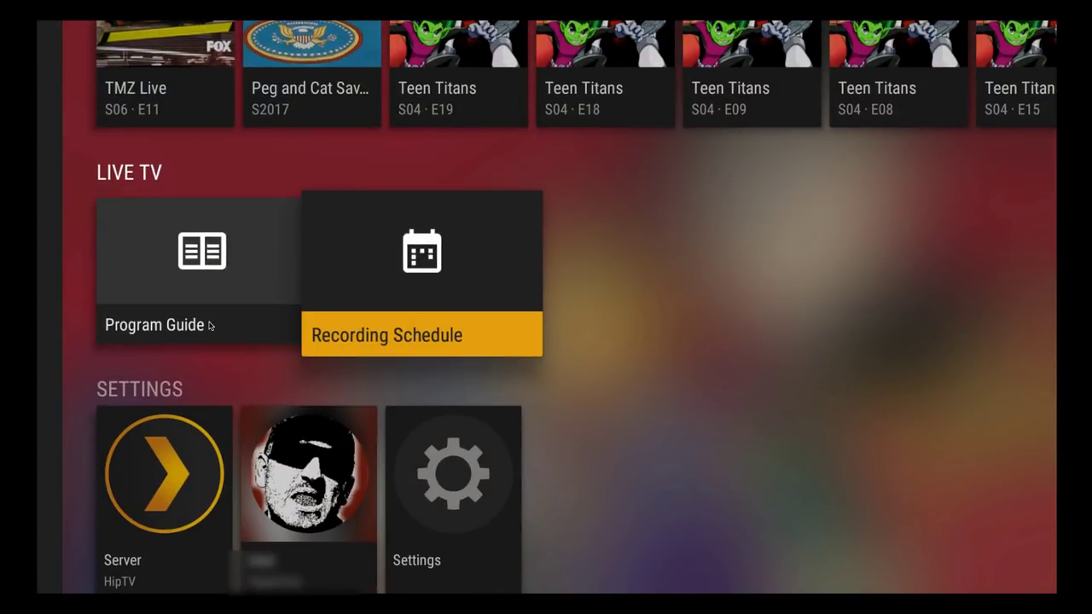
key(Return)
key(Up)
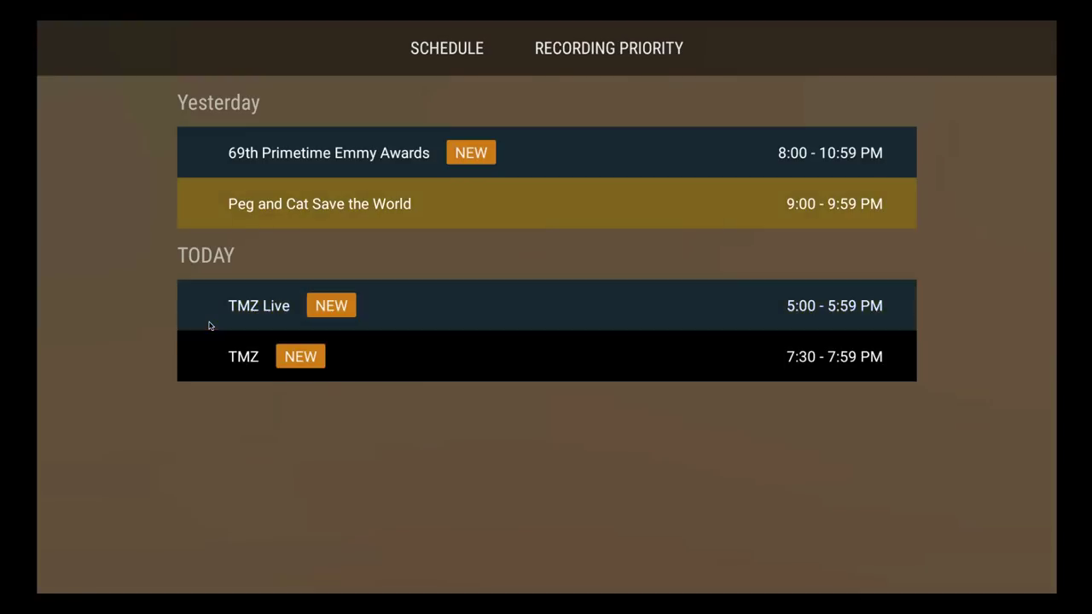
key(Up)
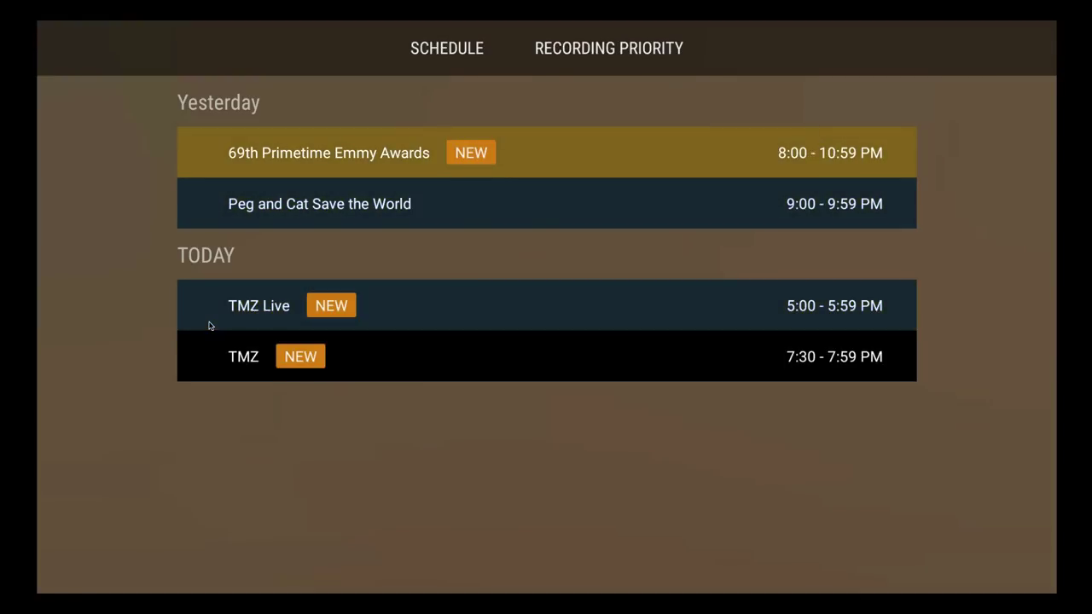
key(Down)
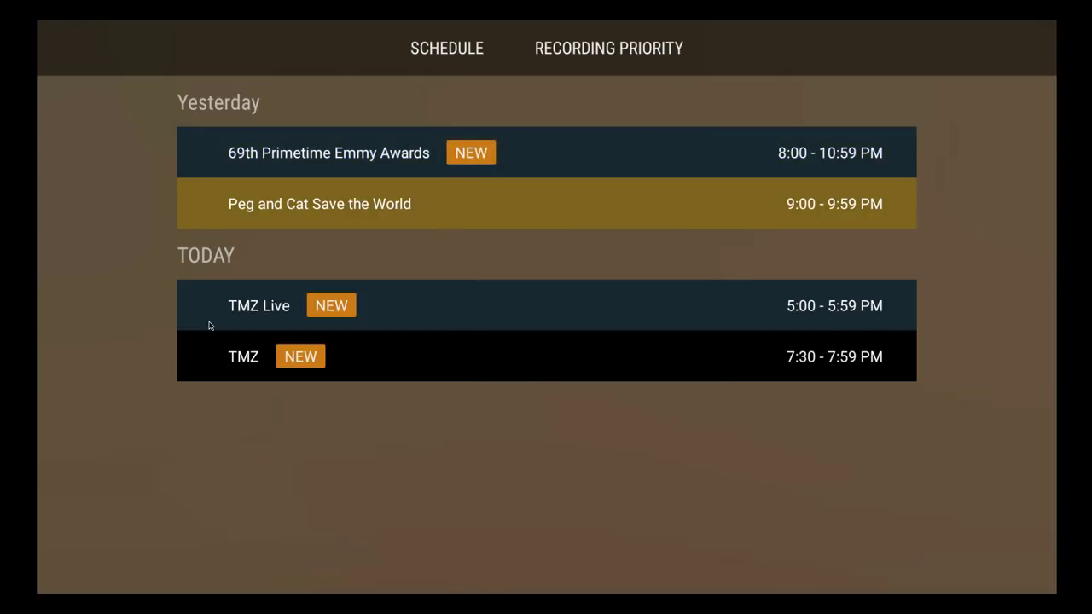
key(Down)
key(Down)
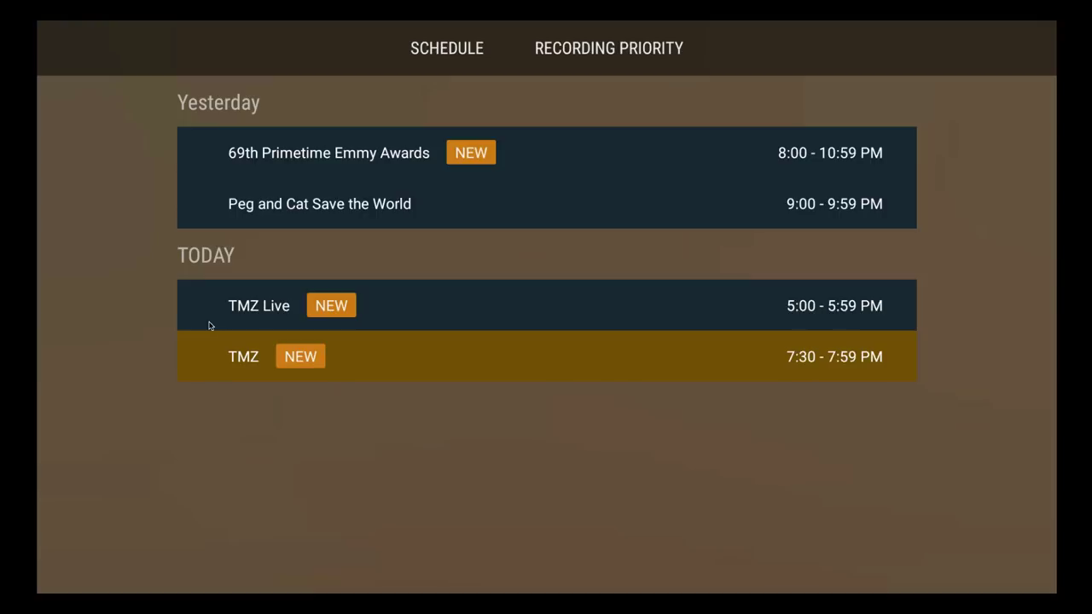
- Open the record options for TMZ, examine its cancel, advanced and library choices, and leave without changing anything
key(Return)
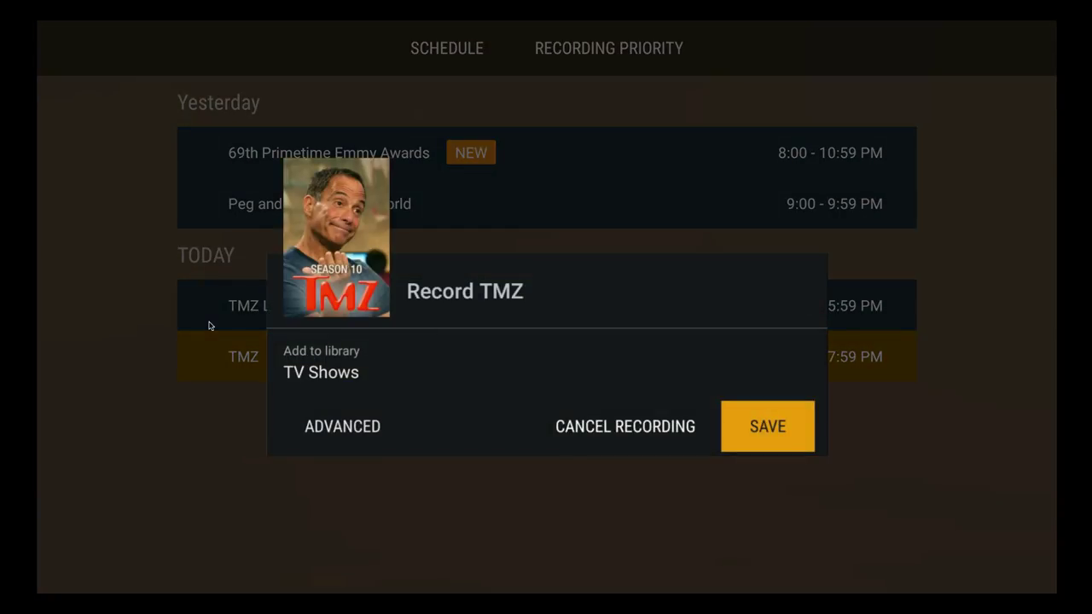
key(Left)
key(Left)
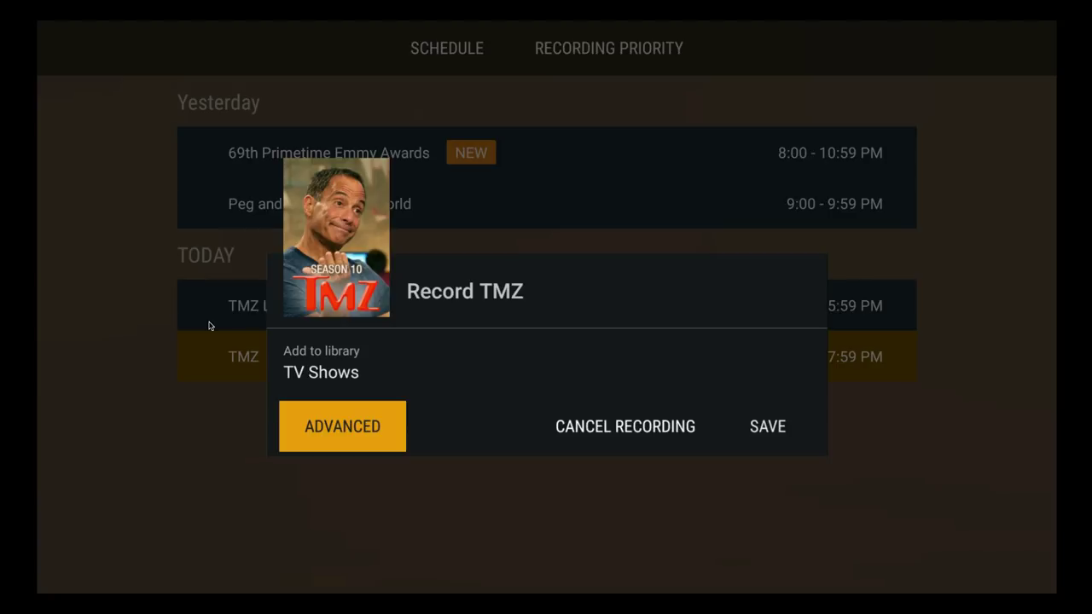
key(Right)
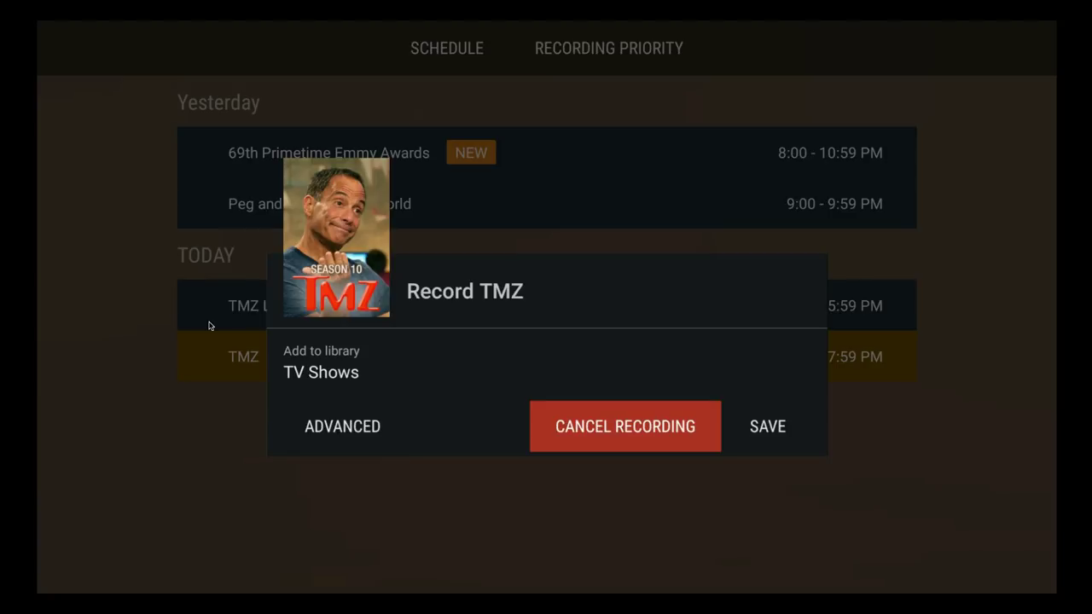
key(Left)
key(Up)
key(Return)
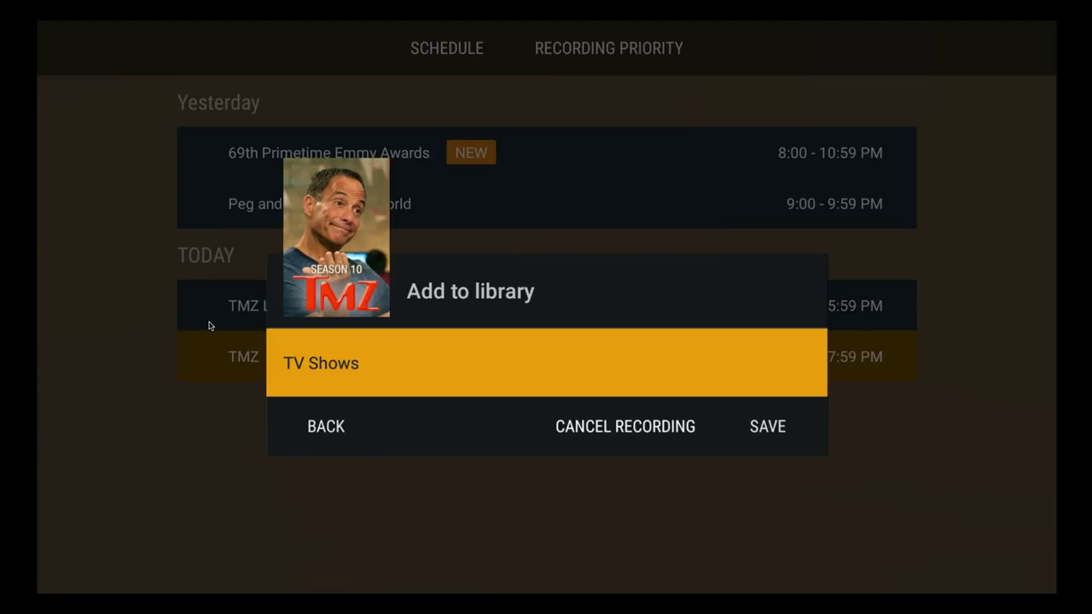
key(Down)
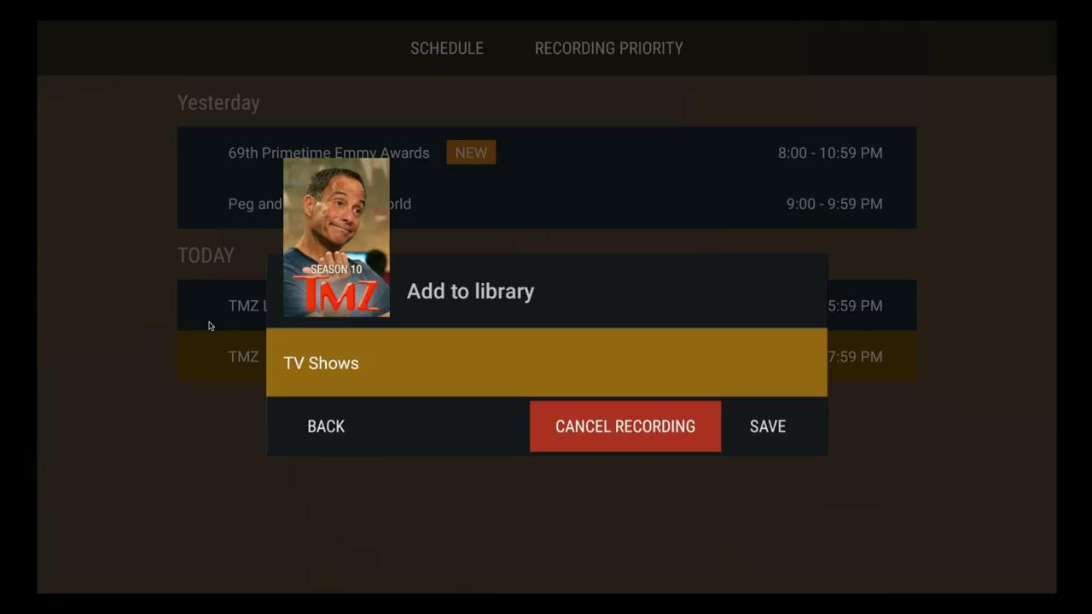
key(Left)
key(Return)
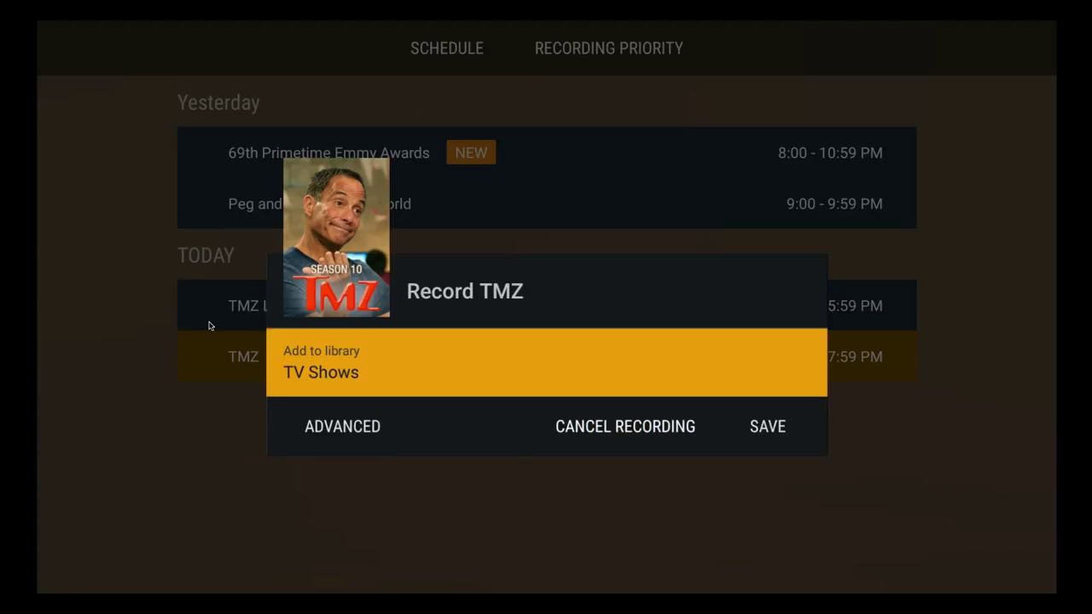
key(Escape)
- Show the recording priority list in place of the recording schedule
key(Up)
key(Up)
key(Up)
key(Up)
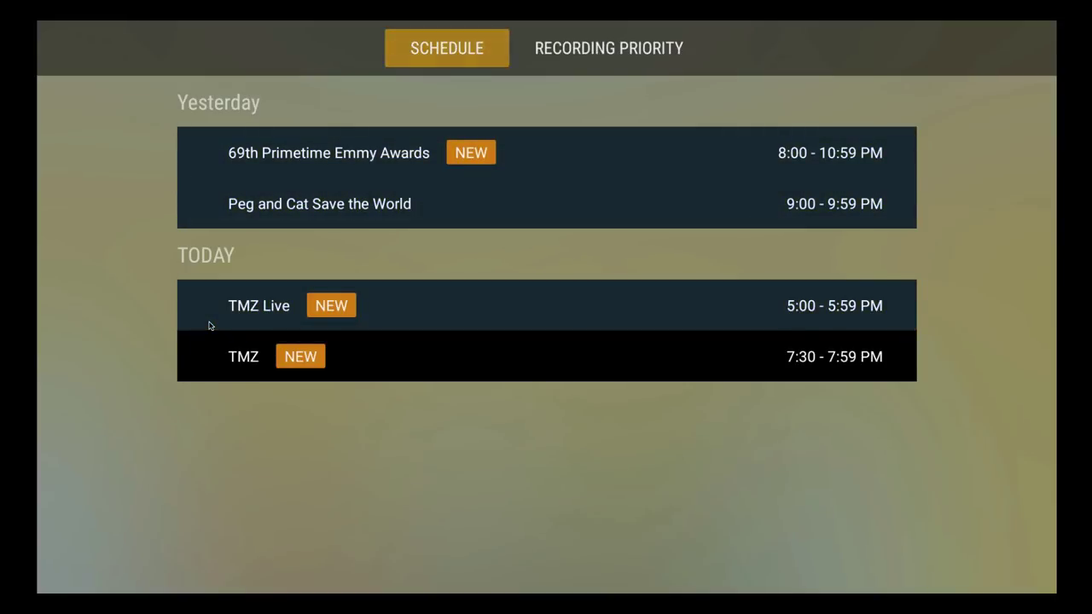
key(Right)
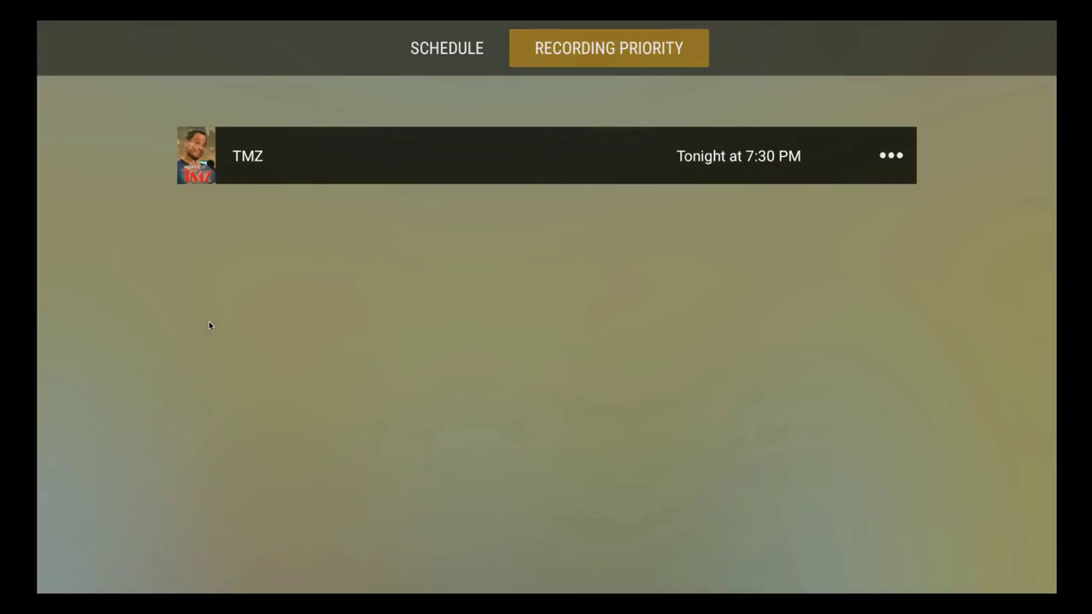
- Examine the reorder controls of TMZ in the recording priority list and open its priority options
key(Down)
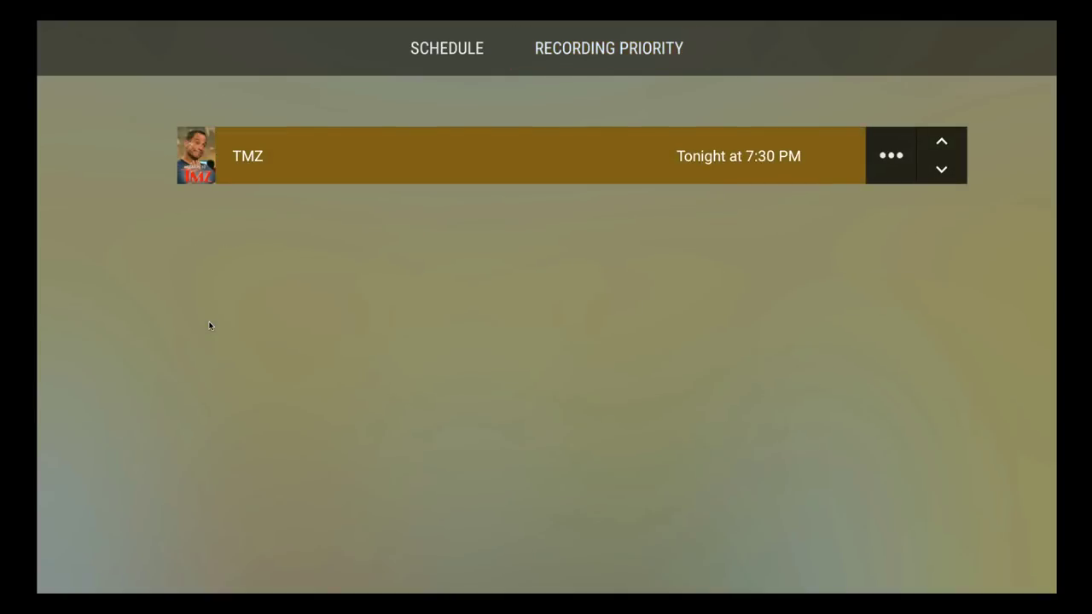
key(Right)
key(Right)
key(Left)
key(Right)
key(Down)
key(Left)
key(Return)
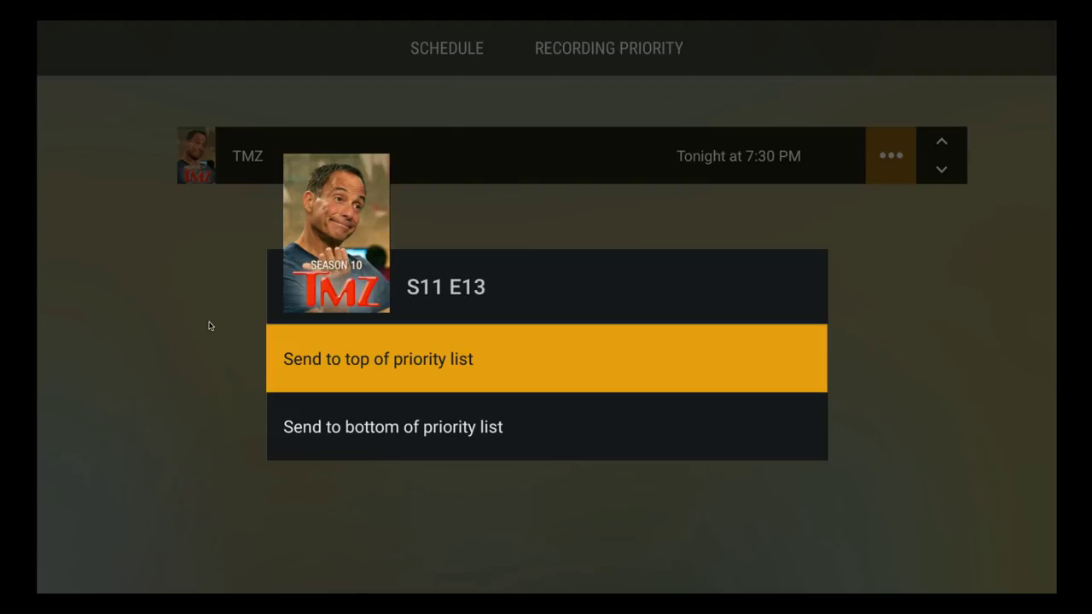